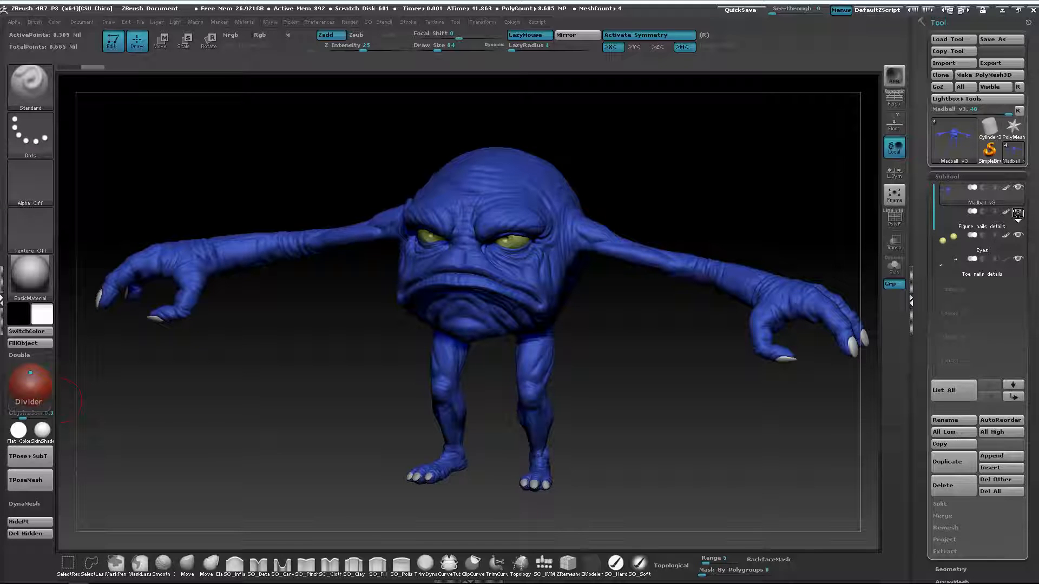
Step: Hide the finger nails, eyes and toe nails subtools, and duplicate the Madball v3 subtool
left_click(1018, 212)
left_click(1018, 234)
left_click(1018, 258)
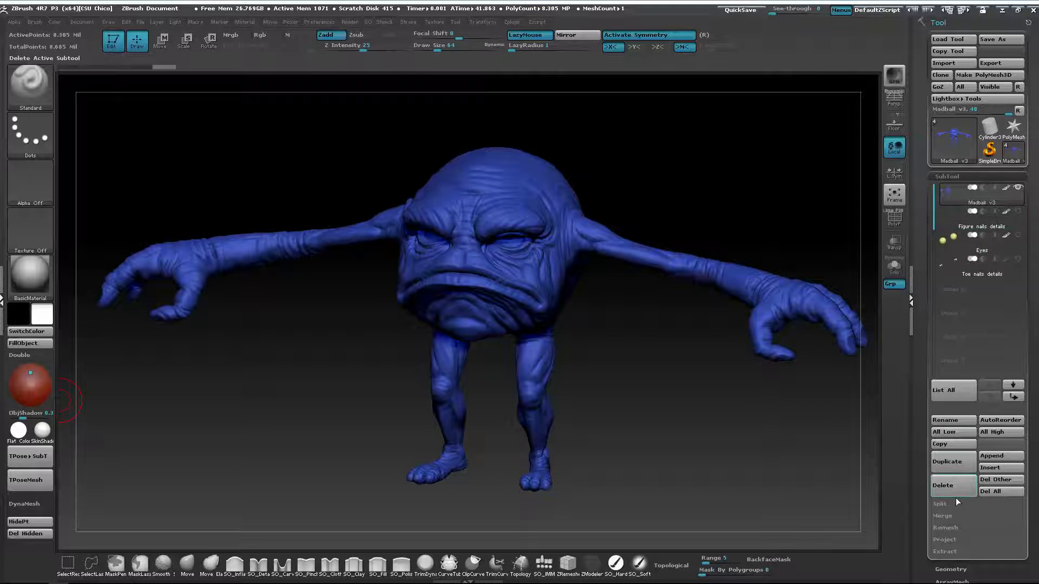
left_click(951, 464)
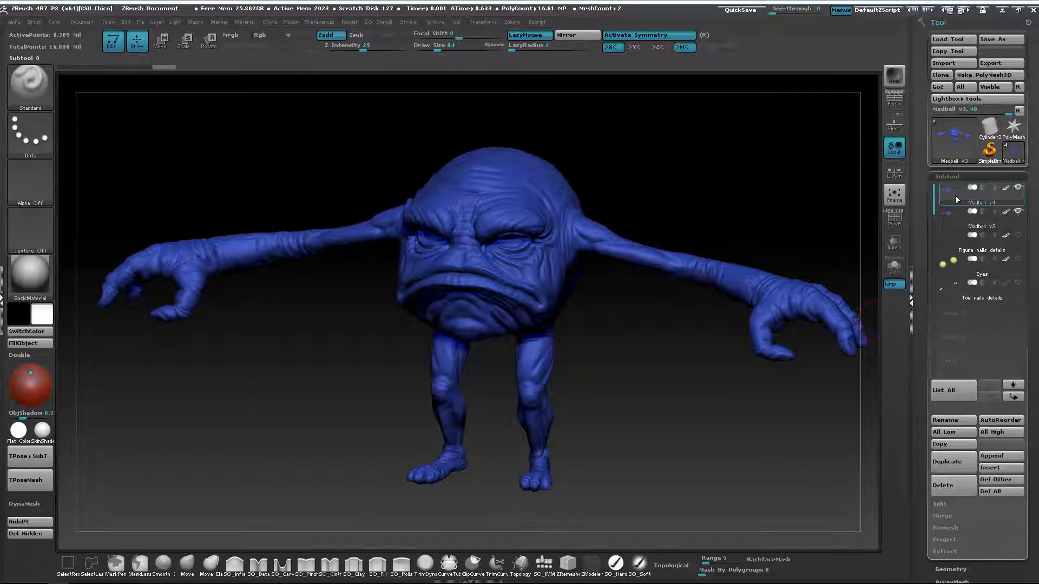
Step: Rename the duplicated Madball subtool as "Madball remesh"
mouse_move(953, 197)
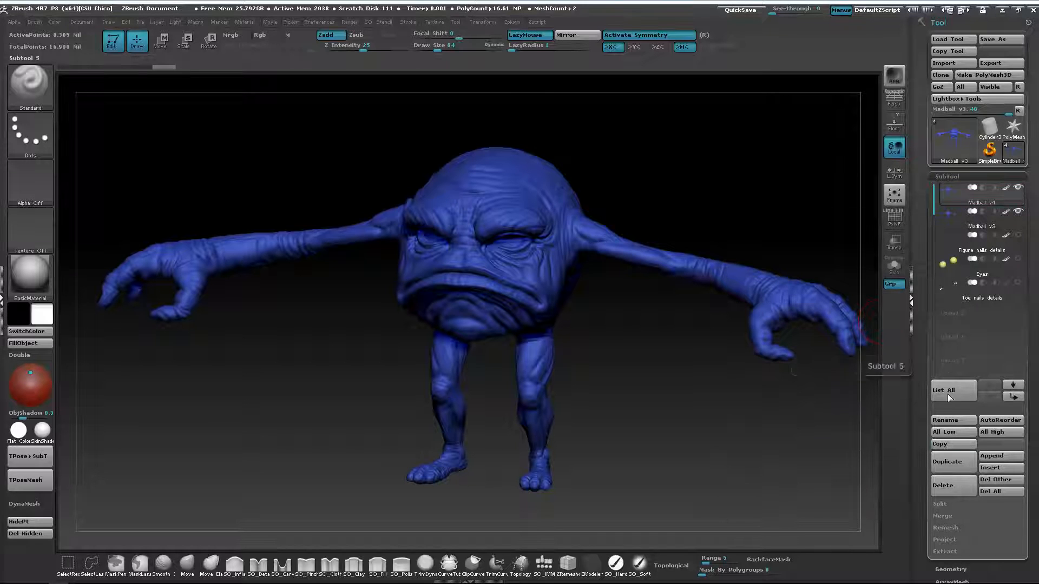
left_click(946, 420)
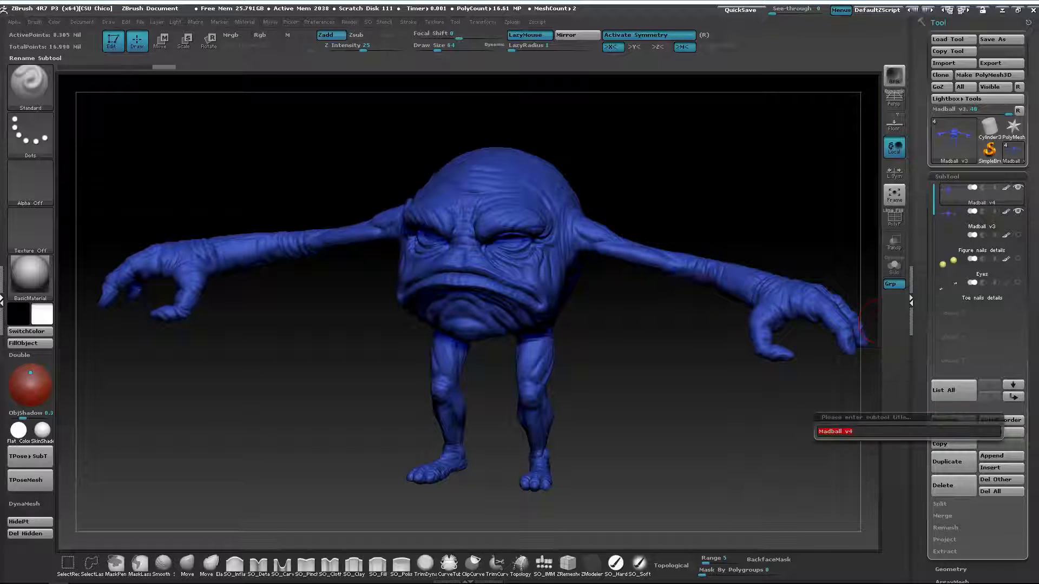
key("BackSpace")
type("rew")
key("Return")
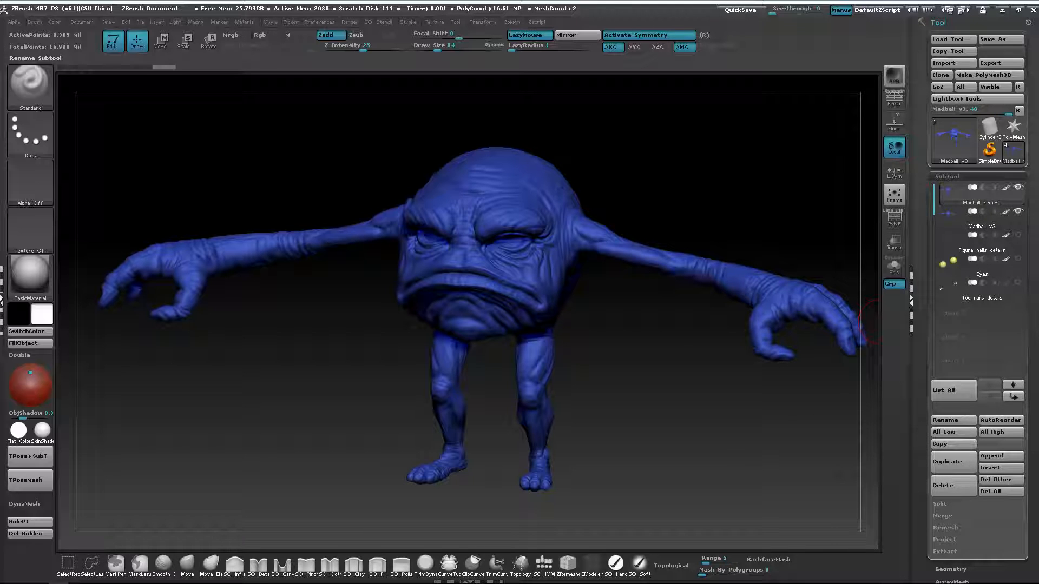
Step: Rename the original Madball v3 subtool as "Madball detail"
left_click(953, 222)
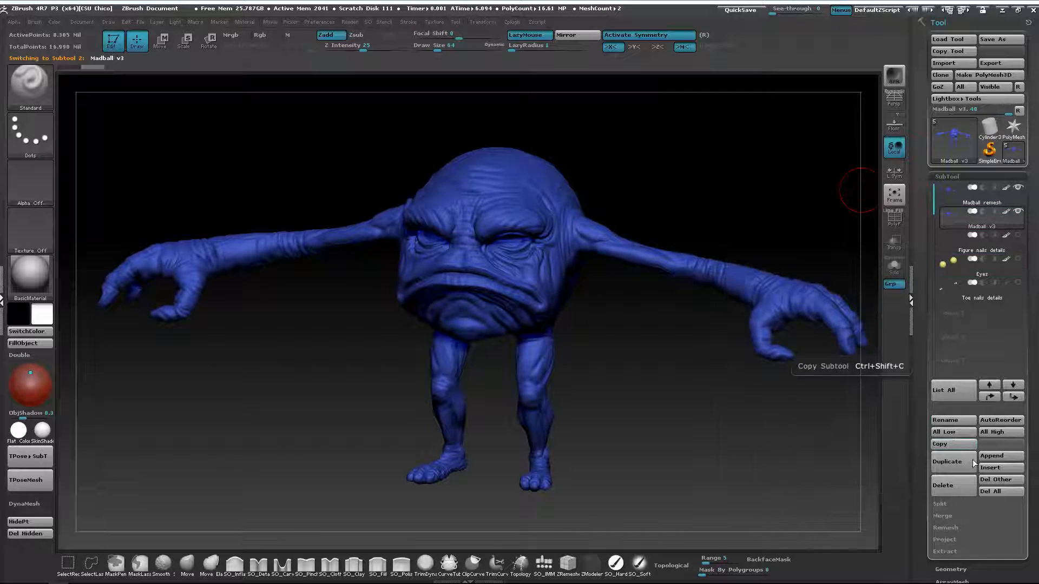
left_click(962, 418)
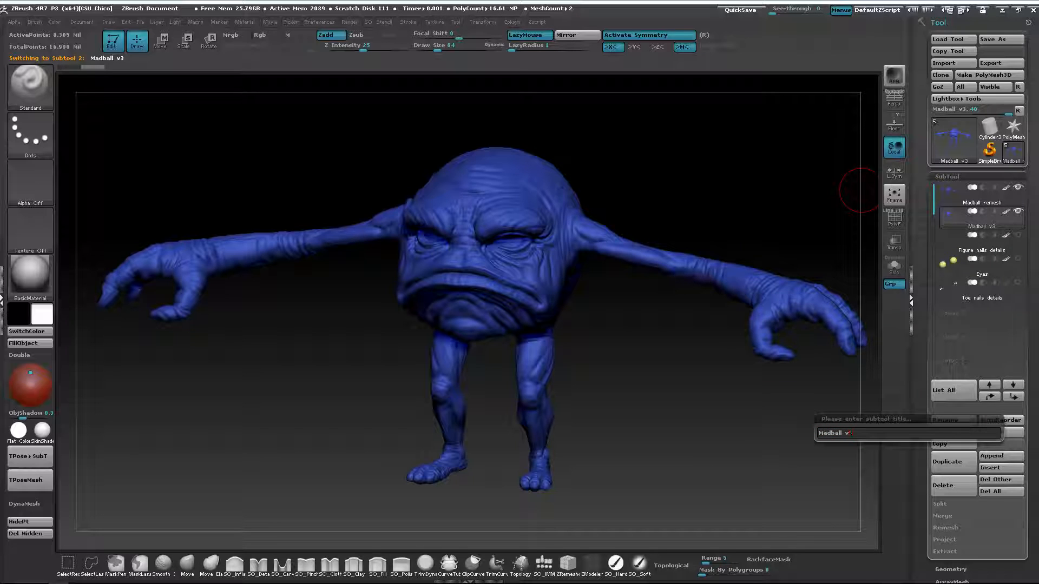
key("BackSpace")
key("BackSpace")
type("detail")
key("Return")
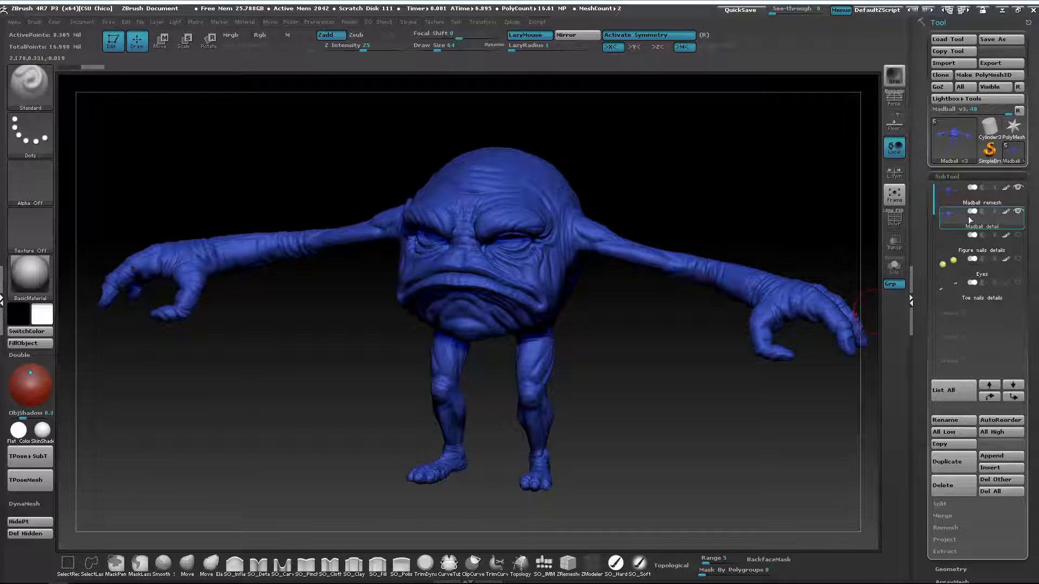
Step: Make Madball remesh the active subtool and hide Madball detail
mouse_move(959, 222)
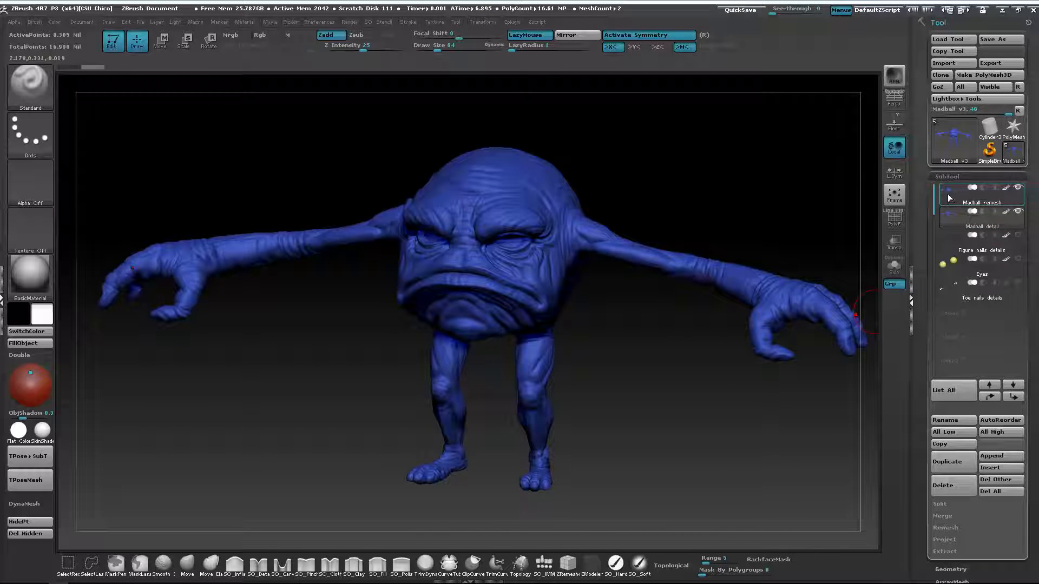
left_click(955, 198)
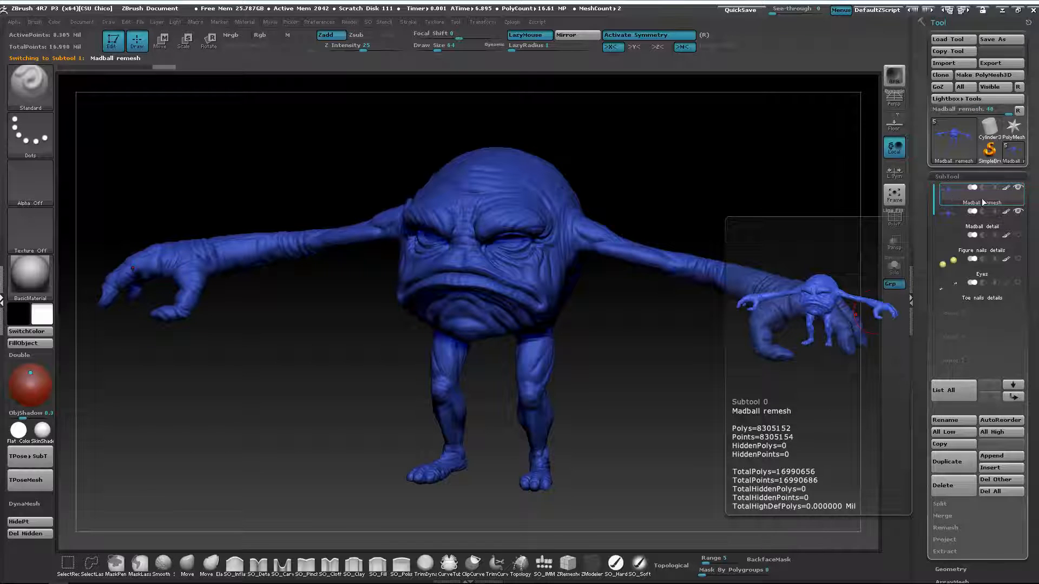
left_click(1020, 213)
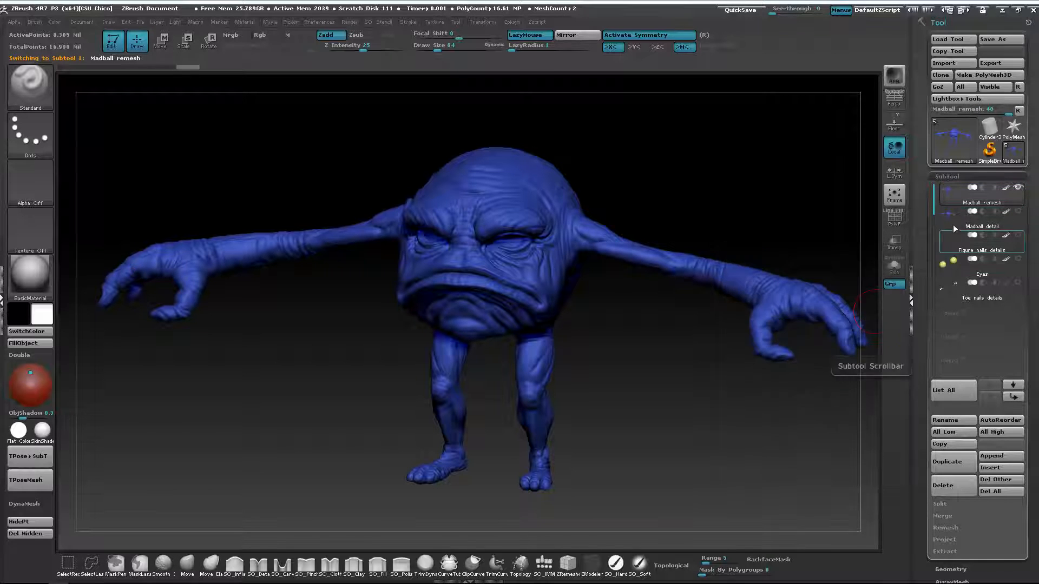
Step: Choose the ZRemesherGuides brush for drawing on the creature's body
mouse_move(709, 190)
left_mouse_down()
mouse_move(711, 202)
mouse_move(703, 193)
mouse_move(719, 160)
mouse_move(659, 190)
left_mouse_up()
mouse_move(658, 191)
right_mouse_down("ctrl")
mouse_move(671, 215)
mouse_move(672, 203)
right_mouse_up("ctrl")
mouse_move(666, 179)
left_mouse_down("alt")
mouse_move(703, 264)
mouse_move(671, 135)
left_mouse_up("alt")
right_click_drag(670, 136, 677, 204, "ctrl")
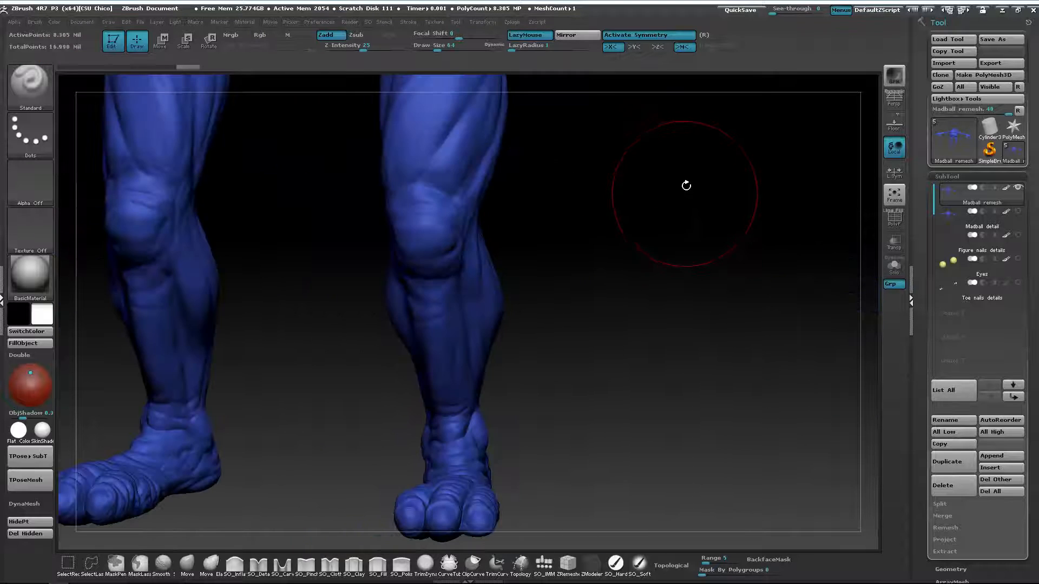
left_click_drag(682, 214, 698, 511, "alt")
left_click_drag(651, 150, 690, 368, "alt")
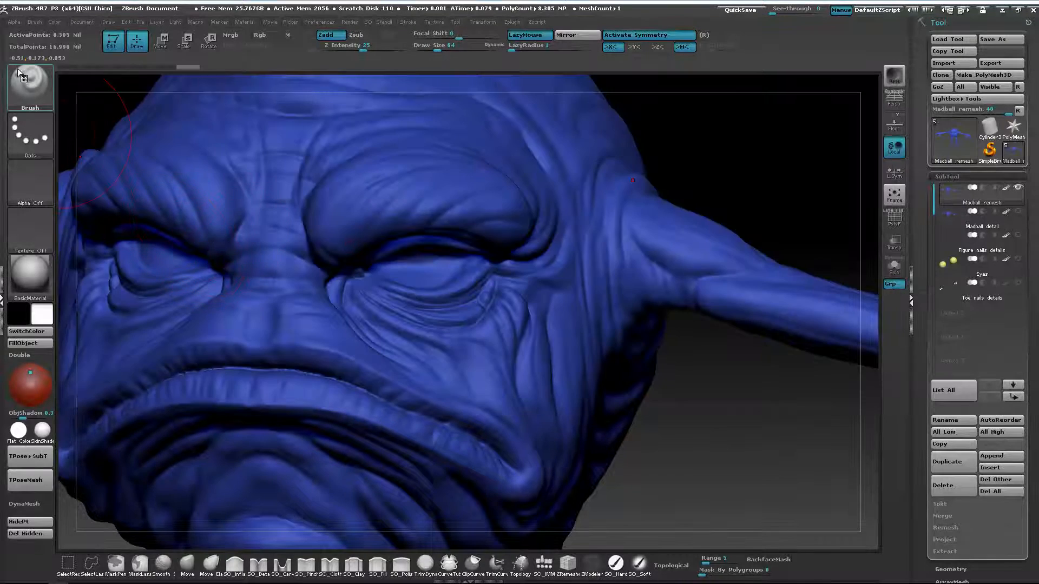
left_click(24, 81)
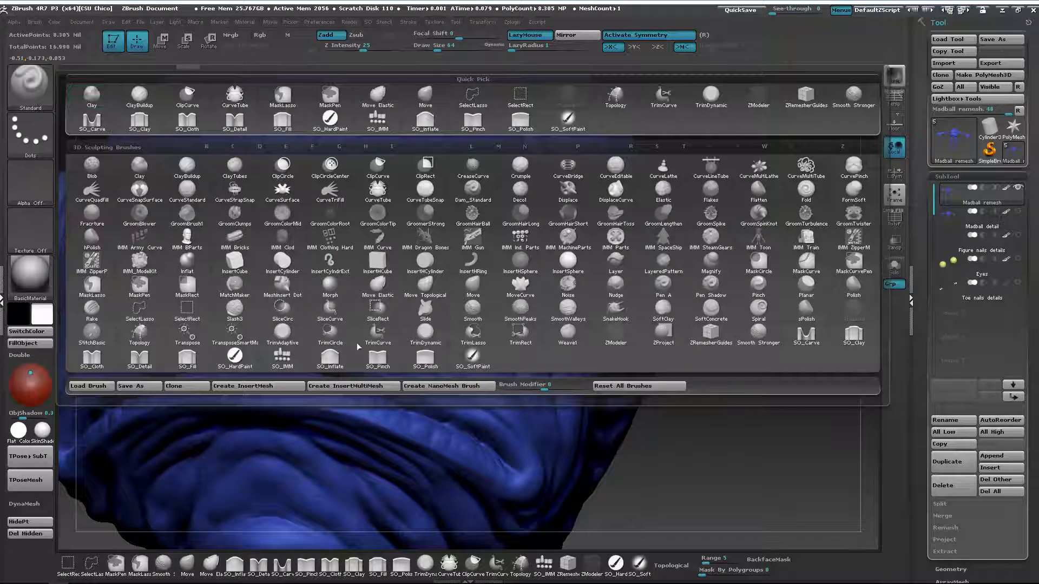
left_click(711, 337)
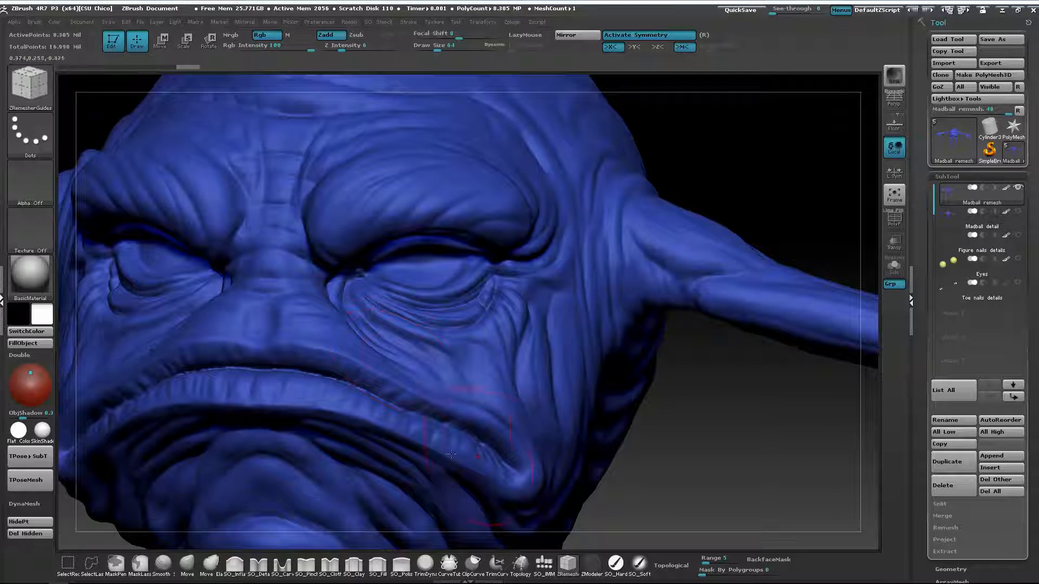
Step: Reduce the guide brush's draw size to 8
left_click_drag(685, 373, 443, 339, "alt")
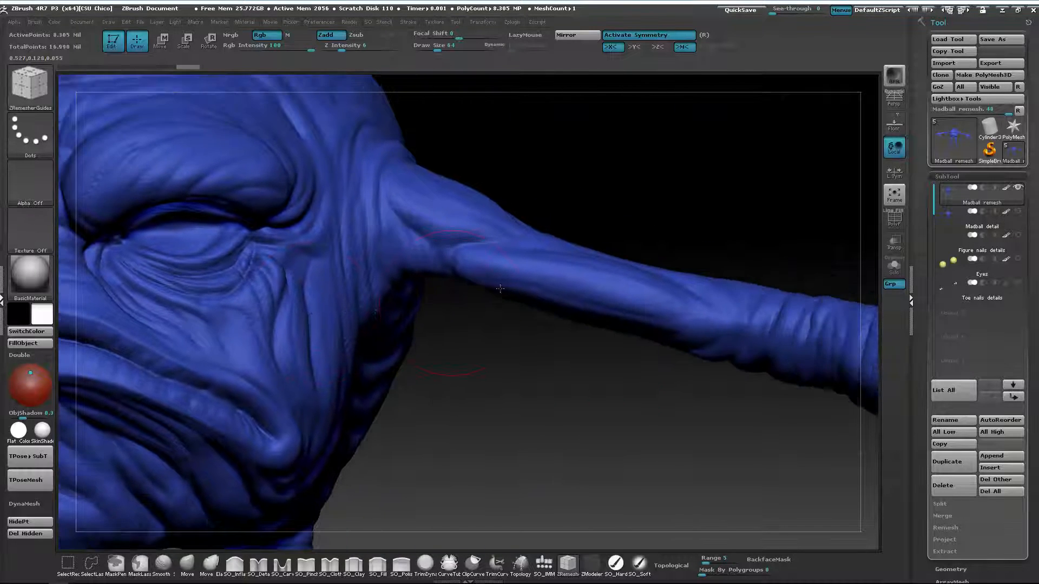
left_click_drag(437, 297, 724, 350, "alt")
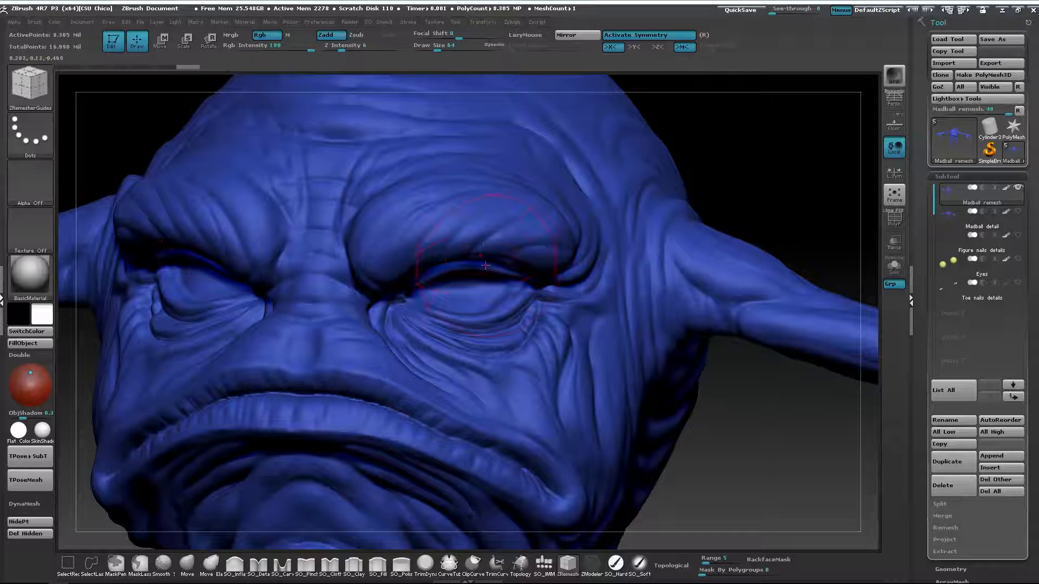
key("s")
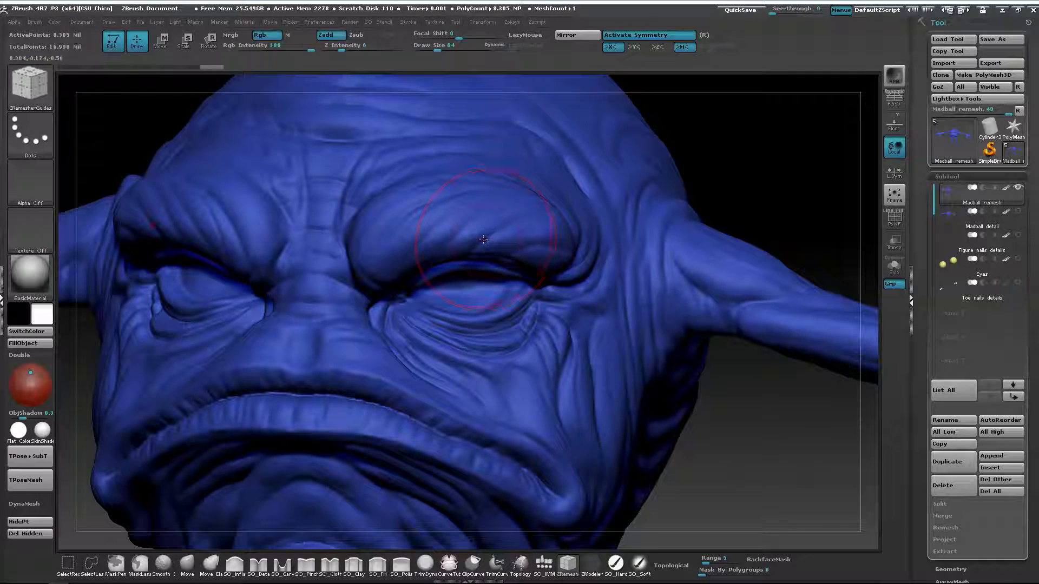
key("s")
left_click_drag(483, 240, 472, 238)
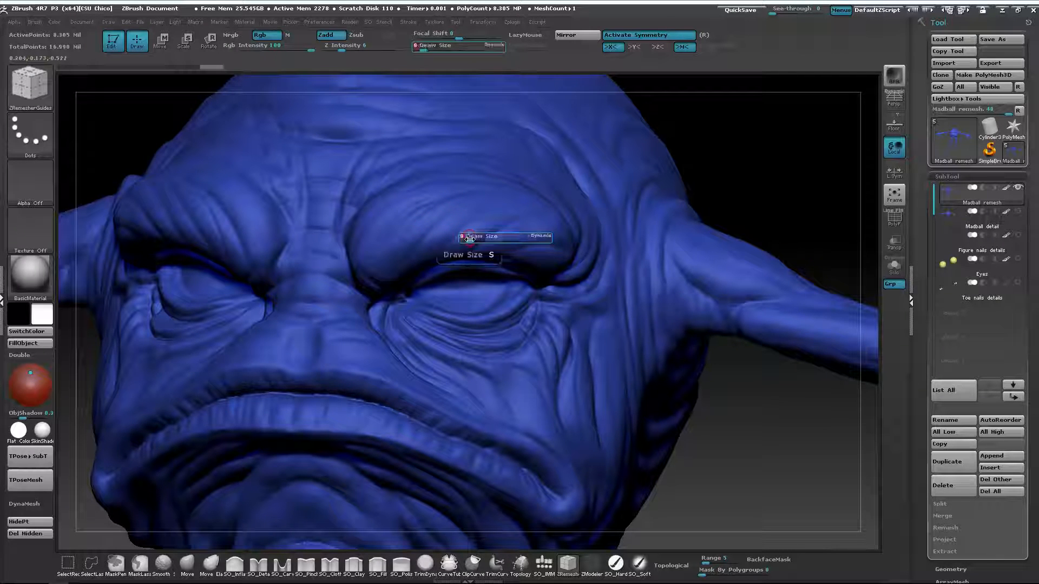
Step: Turn on LazyMouse for the guide brush's stroke and increase its lazy radius
left_click_drag(715, 163, 703, 126)
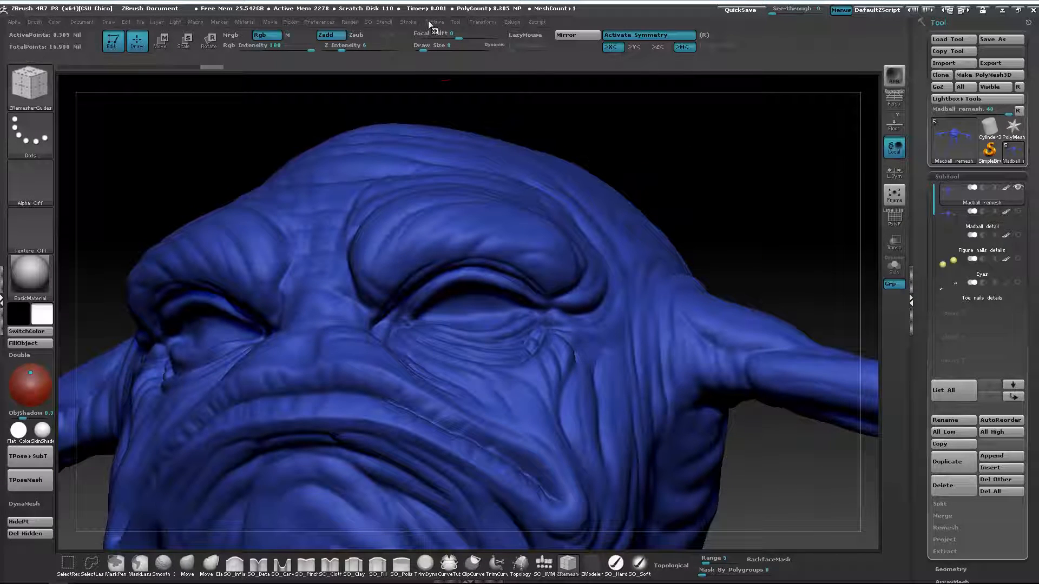
left_click(408, 23)
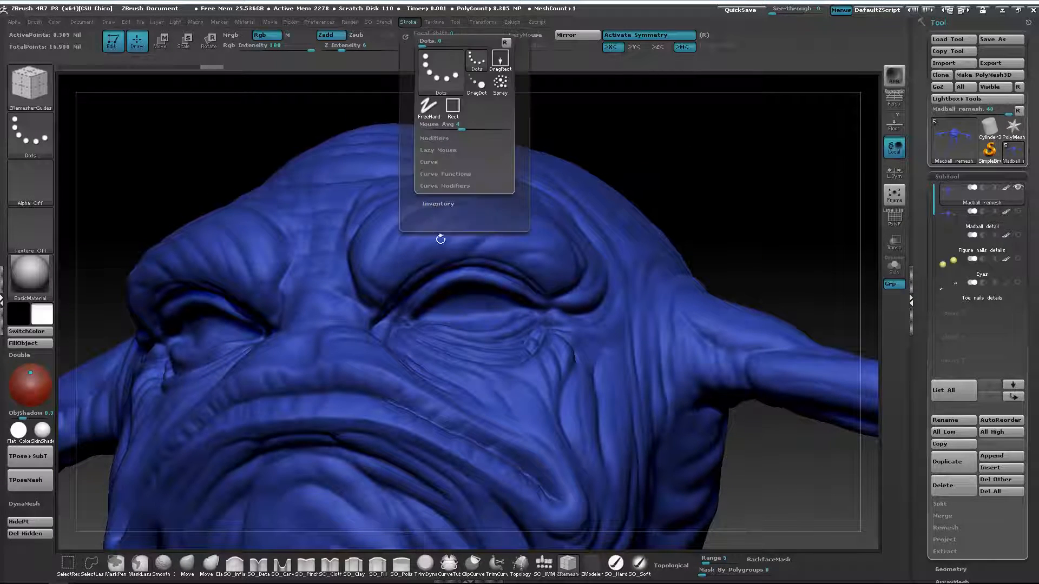
left_click(408, 23)
left_click(432, 150)
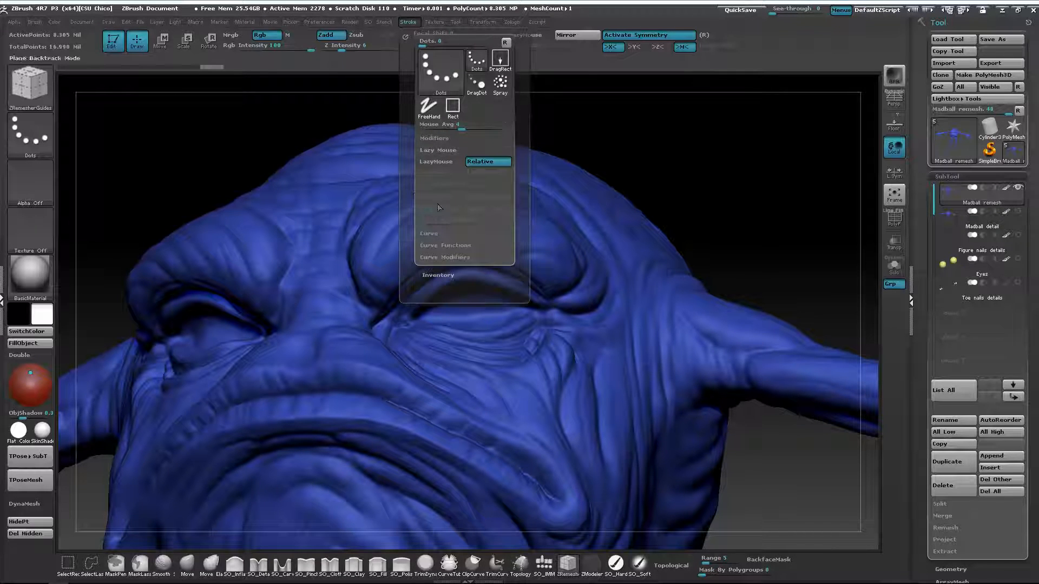
left_click_drag(423, 185, 436, 186)
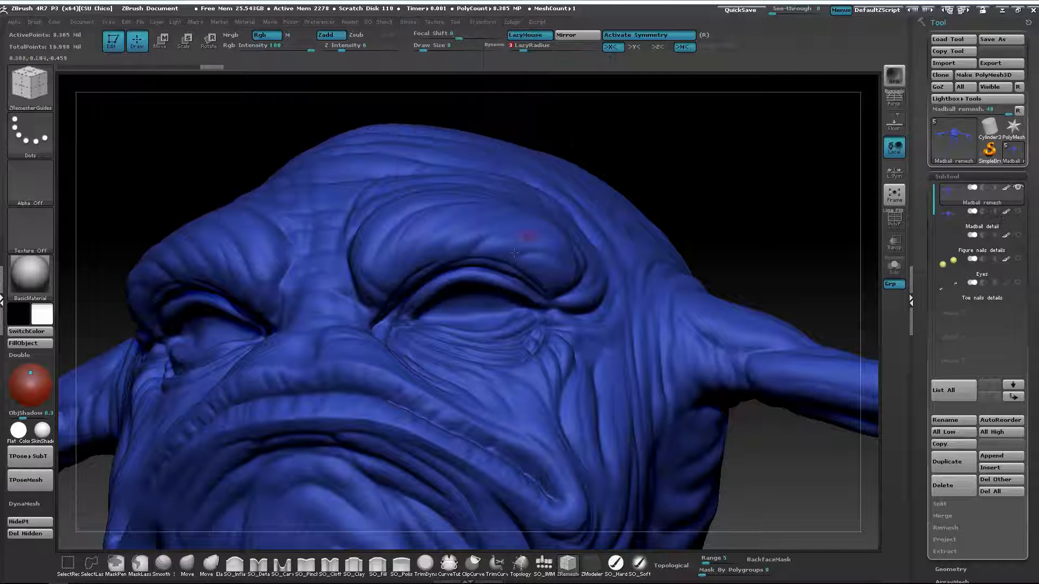
mouse_move(684, 202)
left_mouse_down()
mouse_move(691, 213)
mouse_move(698, 200)
mouse_move(688, 211)
mouse_move(735, 219)
left_mouse_up()
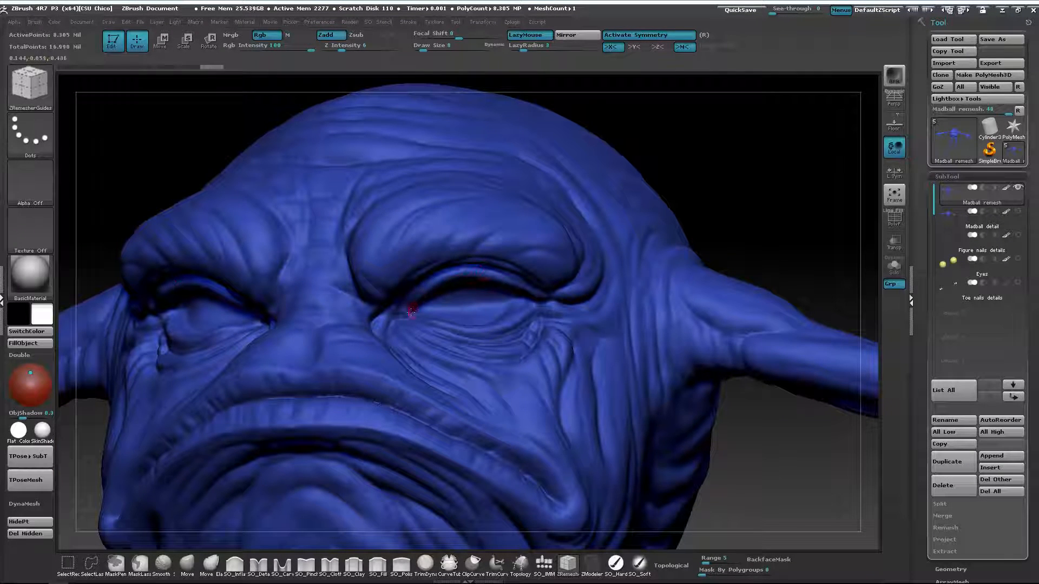
Step: Draw a closed guide loop along the inner rim of the eyelids around the eye opening
mouse_move(411, 303)
left_mouse_down()
mouse_move(457, 273)
mouse_move(521, 284)
mouse_move(536, 305)
mouse_move(496, 329)
mouse_move(409, 316)
left_mouse_up()
mouse_move(752, 190)
left_mouse_down()
mouse_move(724, 194)
mouse_move(755, 178)
left_mouse_up()
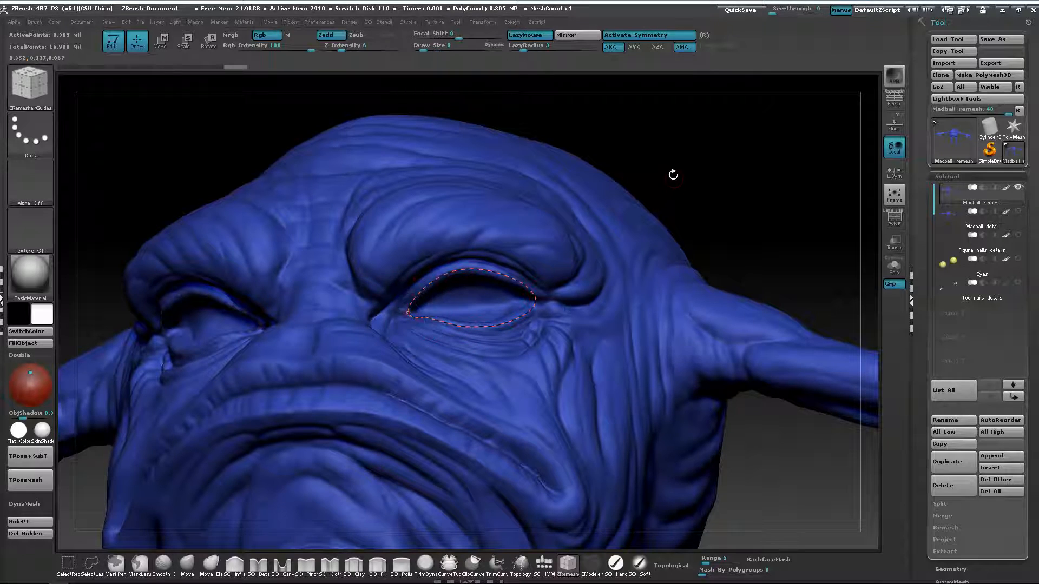
mouse_move(673, 175)
left_mouse_down()
mouse_move(675, 157)
mouse_move(656, 155)
mouse_move(680, 182)
mouse_move(663, 160)
mouse_move(655, 166)
mouse_move(665, 162)
left_mouse_up()
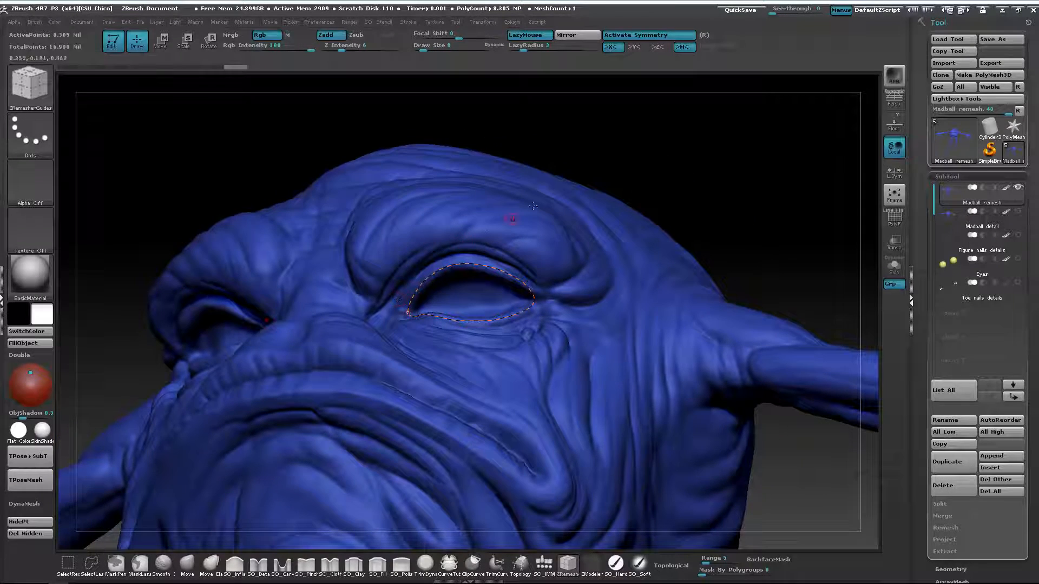
left_click_drag(607, 171, 444, 265)
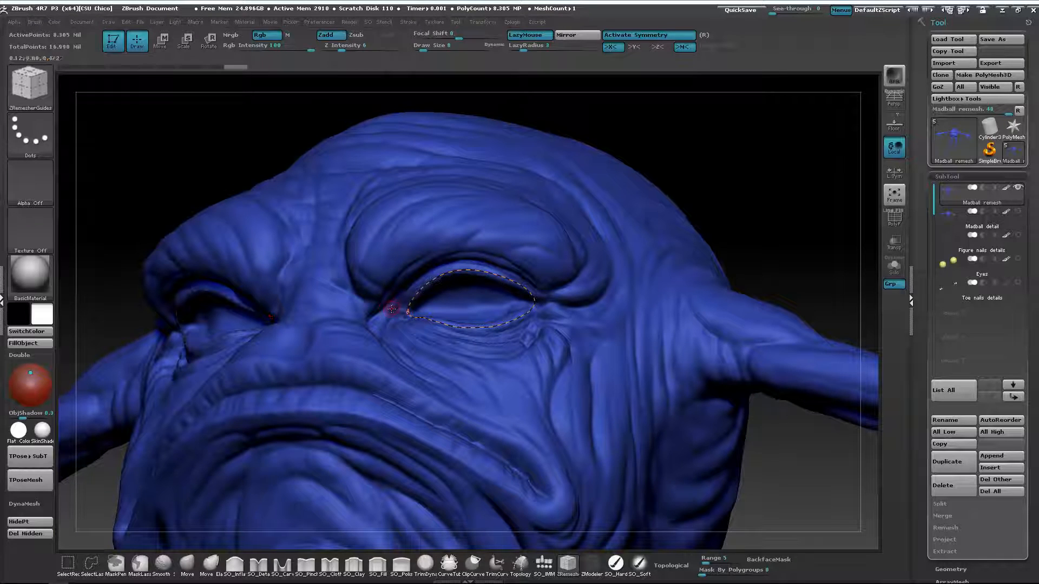
left_click_drag(395, 300, 431, 267)
mouse_move(534, 278)
left_mouse_down()
mouse_move(545, 294)
mouse_move(536, 330)
mouse_move(513, 341)
left_mouse_up()
left_click_drag(391, 308, 392, 309)
mouse_move(661, 132)
left_mouse_down()
mouse_move(642, 163)
mouse_move(763, 165)
left_mouse_up()
mouse_move(815, 138)
left_mouse_down()
mouse_move(745, 126)
mouse_move(638, 169)
left_mouse_up()
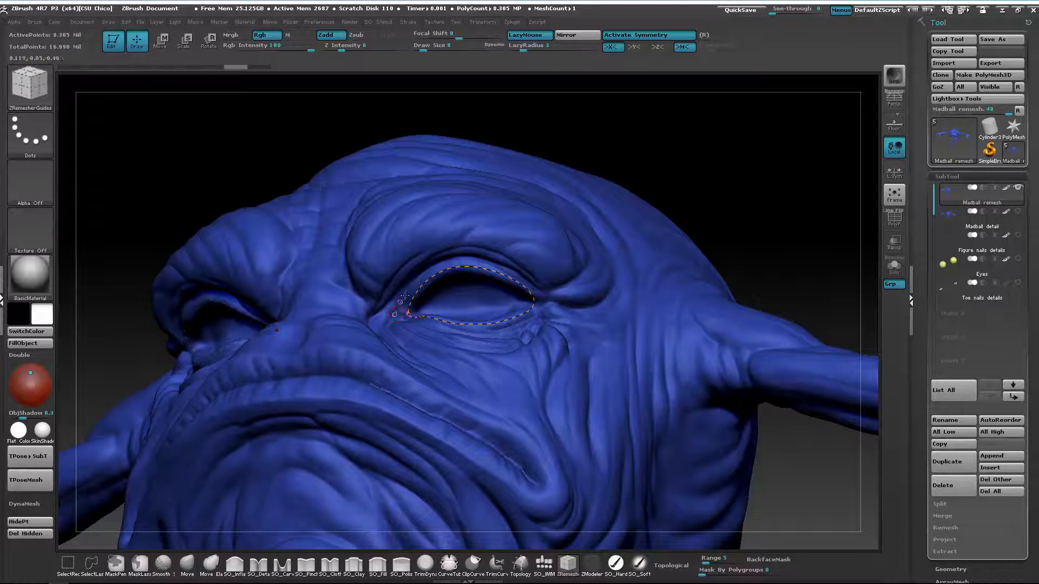
Step: Draw a second closed guide loop around the outer edge of the eyelids, just outside the first loop
mouse_move(405, 295)
left_mouse_down()
mouse_move(445, 260)
mouse_move(507, 264)
mouse_move(543, 299)
left_mouse_up()
left_click_drag(506, 336, 503, 336)
mouse_move(689, 191)
left_mouse_down()
mouse_move(686, 238)
mouse_move(702, 230)
left_mouse_up()
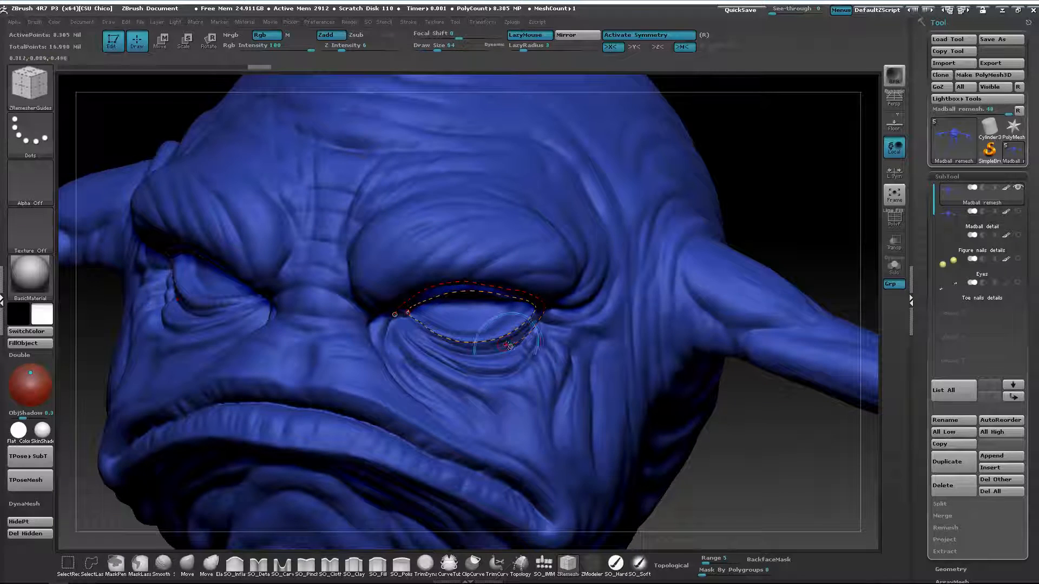
mouse_move(511, 346)
left_mouse_down()
mouse_move(434, 342)
mouse_move(394, 313)
left_mouse_up()
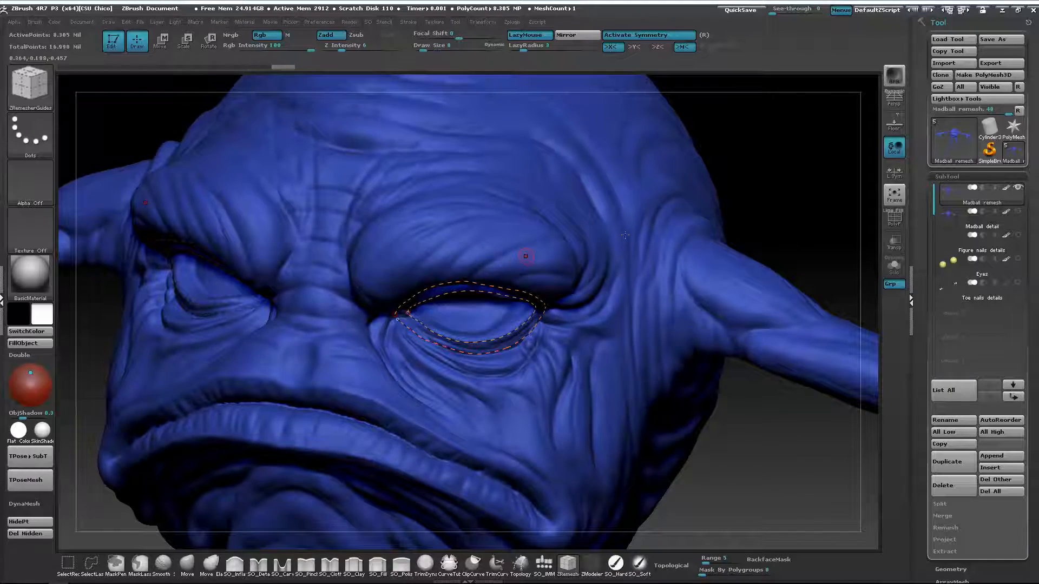
Step: Draw a wide guide from the nose bridge under the eye bag, around the outer eye corner and back over the upper lid to the bridge
mouse_move(772, 132)
left_mouse_down()
mouse_move(749, 116)
mouse_move(759, 129)
mouse_move(766, 121)
mouse_move(752, 128)
left_mouse_up()
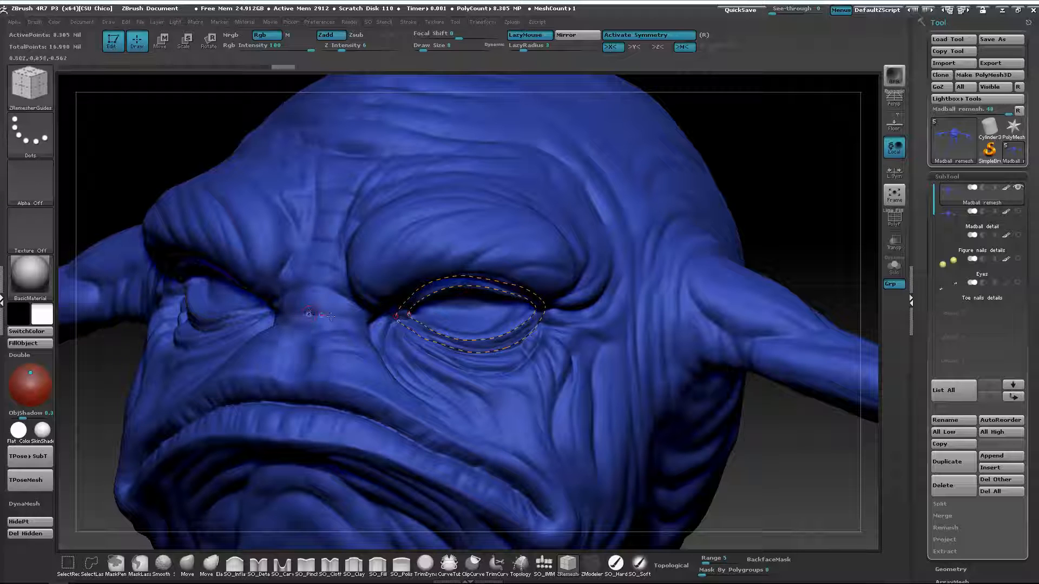
left_click_drag(331, 317, 448, 389)
left_click_drag(510, 398, 539, 381)
mouse_move(564, 336)
left_mouse_down()
mouse_move(562, 292)
mouse_move(544, 274)
left_mouse_up()
left_click_drag(399, 269, 352, 284)
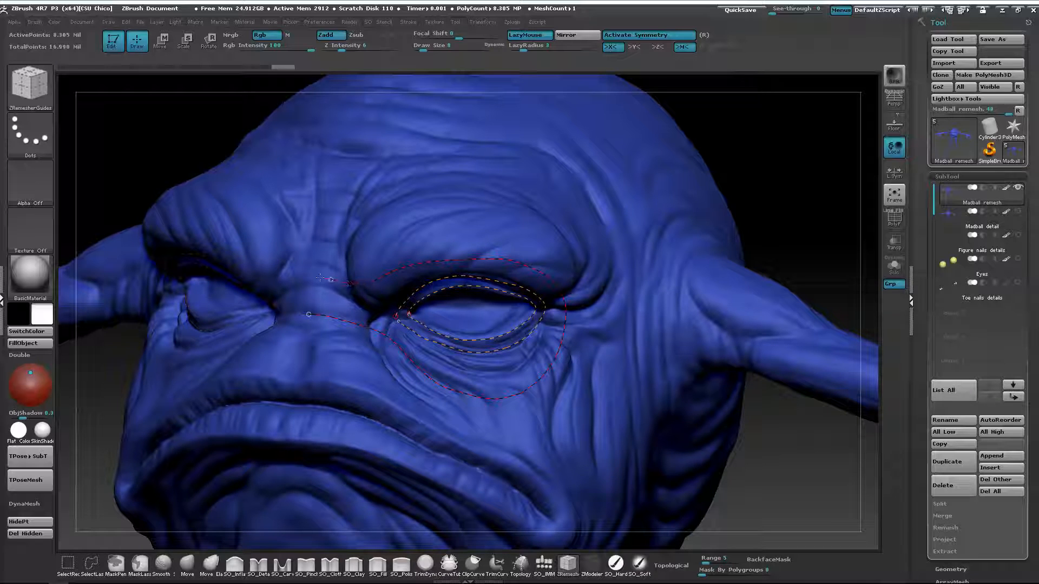
Step: Draw a guide from the middle of the upper lip around the mouth corner and back along the lower lip to the middle
mouse_move(765, 204)
left_mouse_down()
mouse_move(817, 170)
mouse_move(801, 173)
mouse_move(725, 109)
mouse_move(725, 203)
left_mouse_up()
left_click_drag(706, 364, 671, 366)
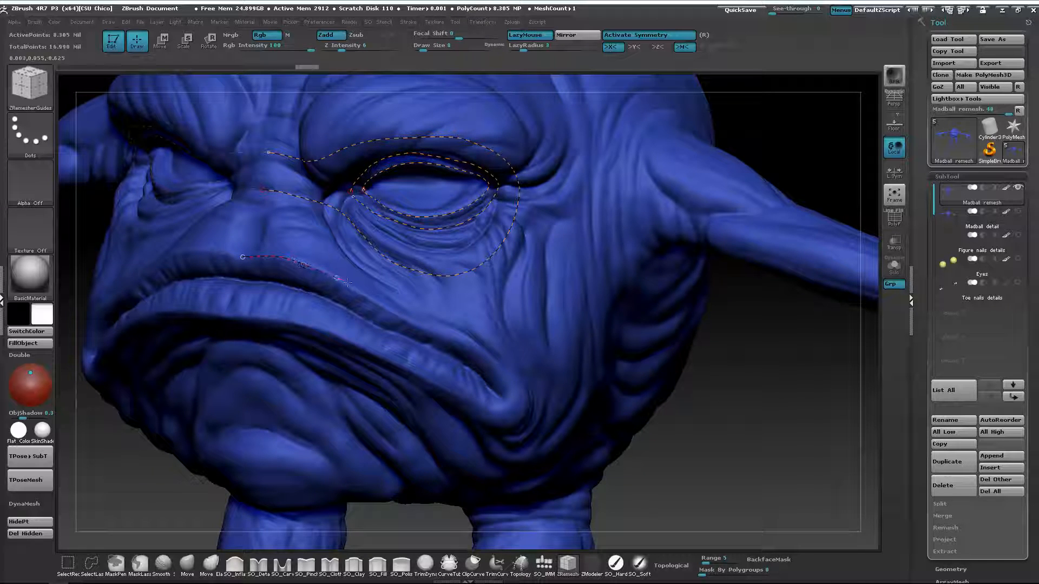
left_click_drag(347, 282, 488, 364)
left_click_drag(457, 397, 389, 355)
left_click_drag(293, 323, 235, 305)
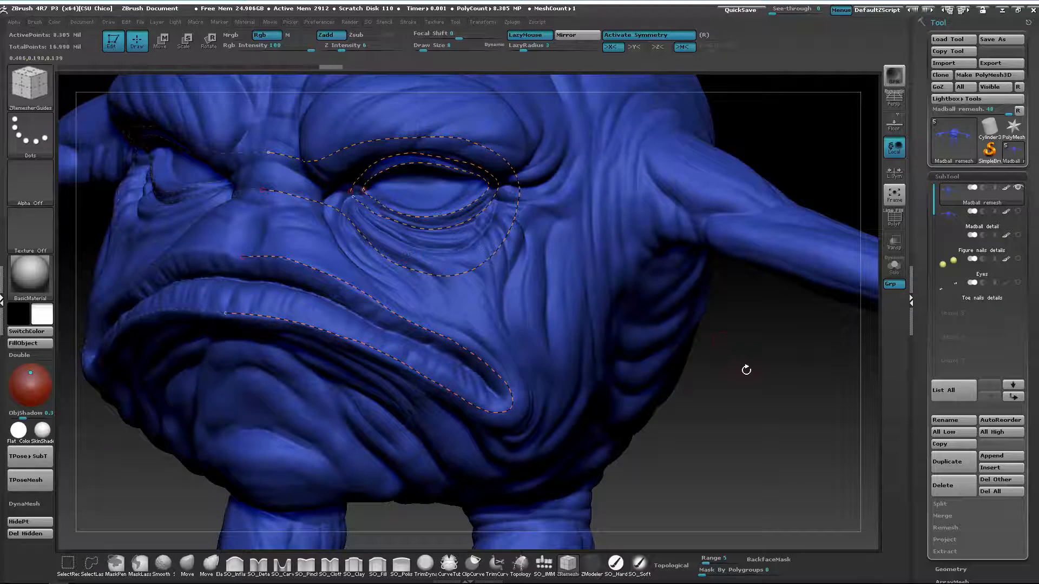
Step: Draw a guide outside the lips, from beneath the nose around the mouth corner and back under the lower lip to the middle
mouse_move(746, 369)
left_mouse_down()
mouse_move(747, 331)
mouse_move(749, 368)
mouse_move(799, 367)
left_mouse_up()
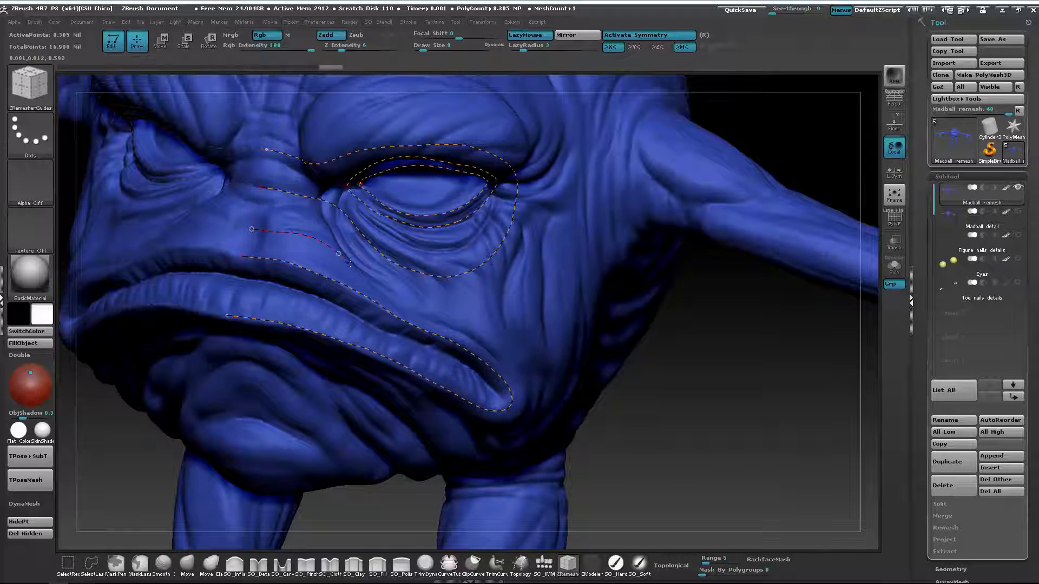
left_click_drag(442, 321, 521, 361)
mouse_move(719, 427)
left_mouse_down()
mouse_move(539, 341)
mouse_move(525, 372)
mouse_move(487, 388)
left_mouse_up()
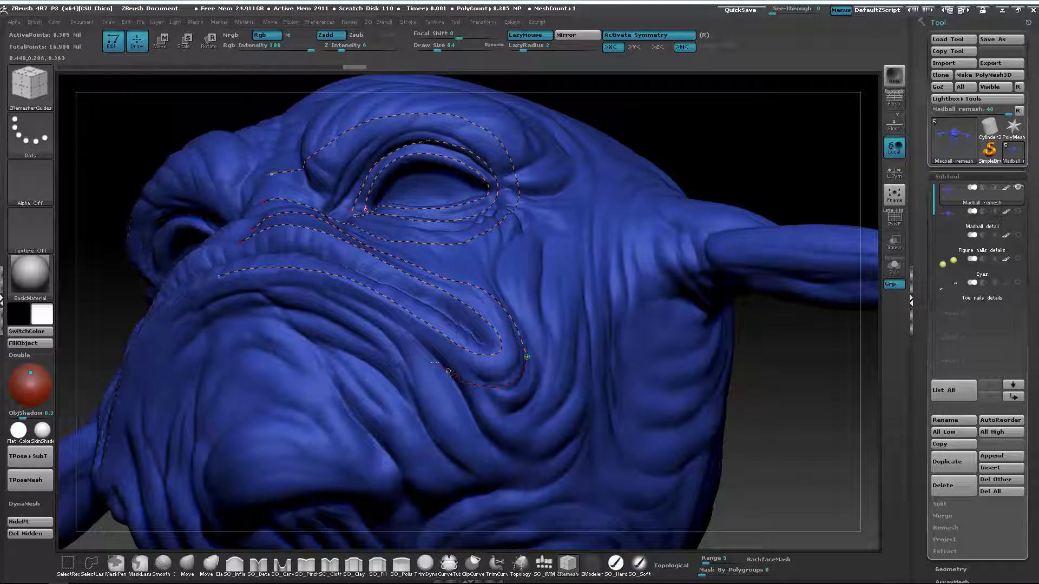
mouse_move(394, 345)
left_mouse_down()
mouse_move(295, 309)
mouse_move(237, 312)
left_mouse_up()
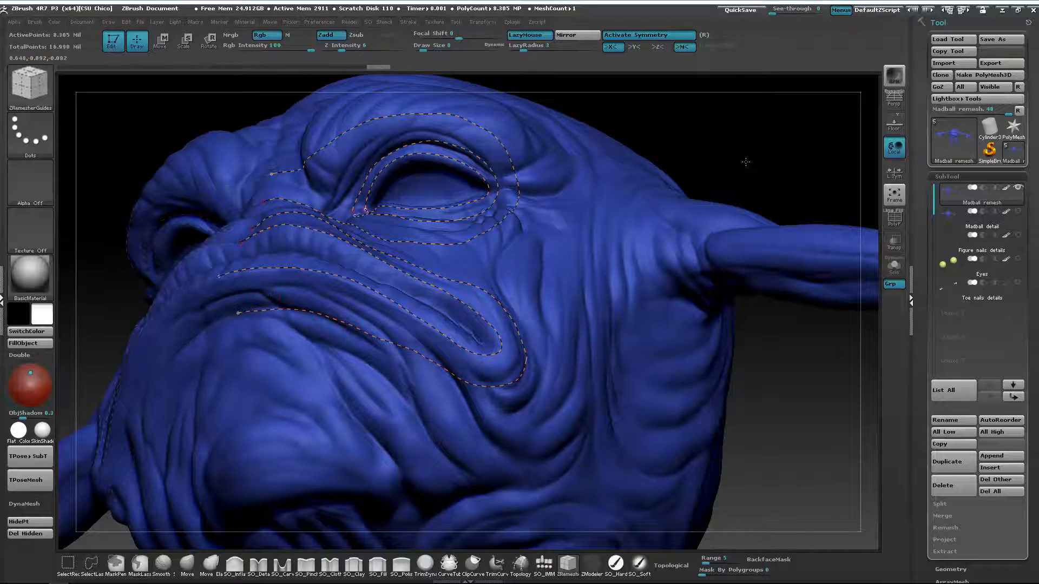
left_click_drag(746, 162, 374, 247)
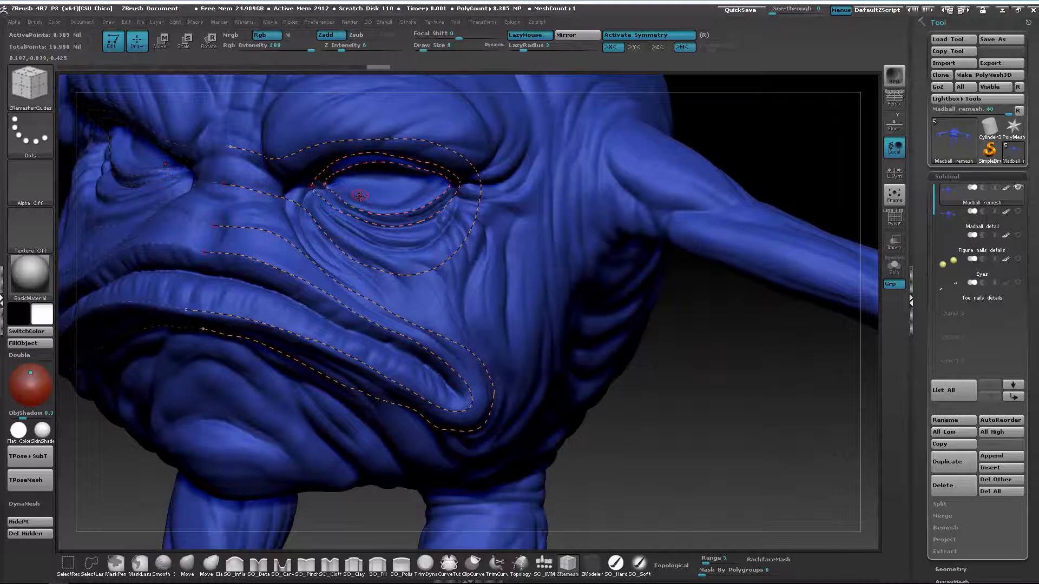
Step: Reduce the brush size and draw two guides from the lower eyelid down across the cheek to the upper lip
key("[")
key("[")
key("[")
left_click_drag(347, 230, 311, 305)
left_click_drag(416, 289, 411, 357)
left_click_drag(744, 336, 661, 316)
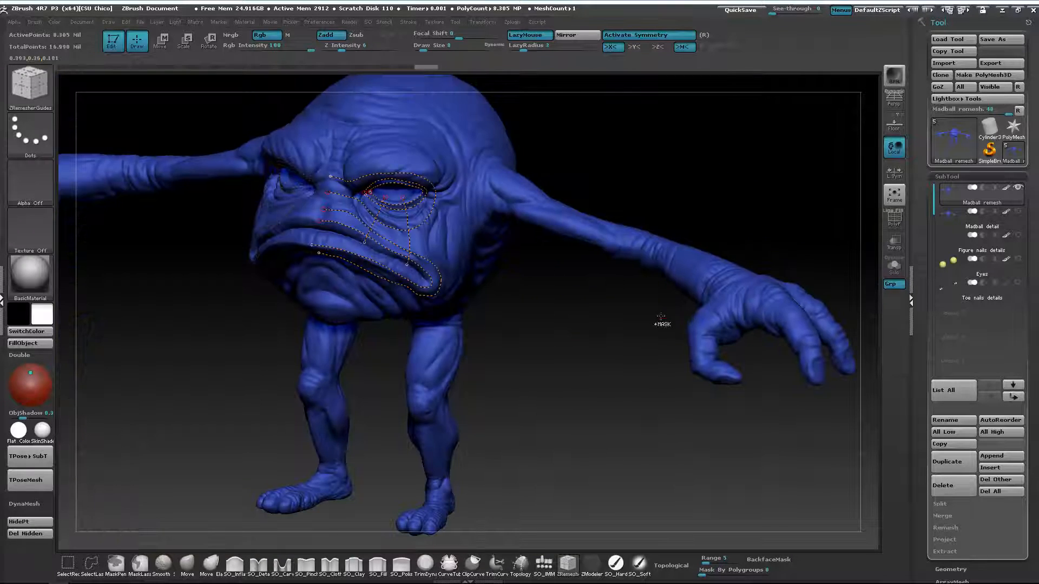
Step: Draw a short guide across the forehead above one brow, ending near the centre of the face
mouse_move(661, 316)
right_mouse_down("ctrl")
mouse_move(663, 271)
mouse_move(671, 318)
right_mouse_up("ctrl")
right_click_drag(595, 325, 620, 361, "alt")
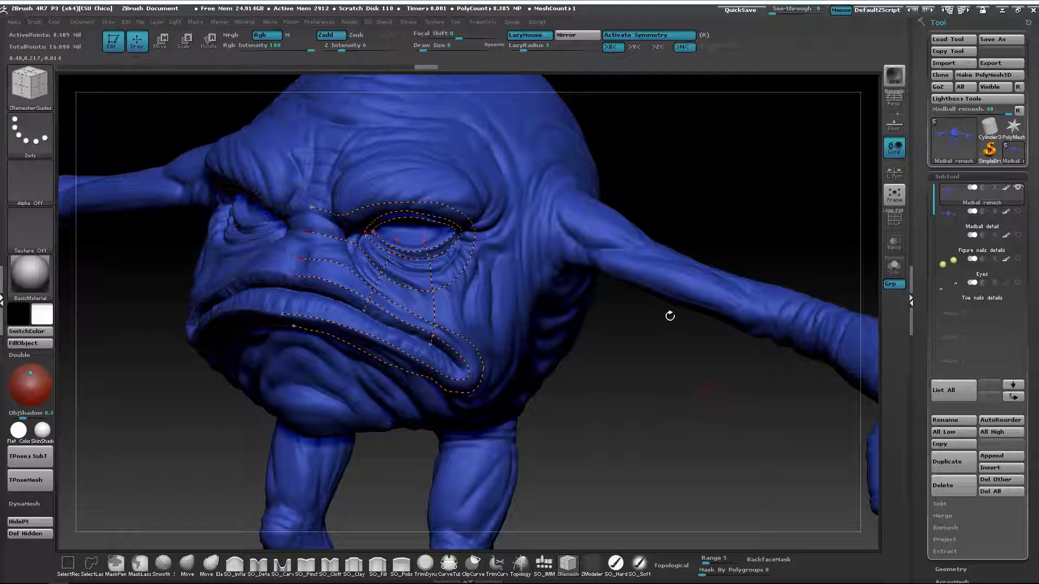
right_click_drag(648, 354, 721, 176, "alt")
right_click_drag(749, 261, 762, 360, "ctrl")
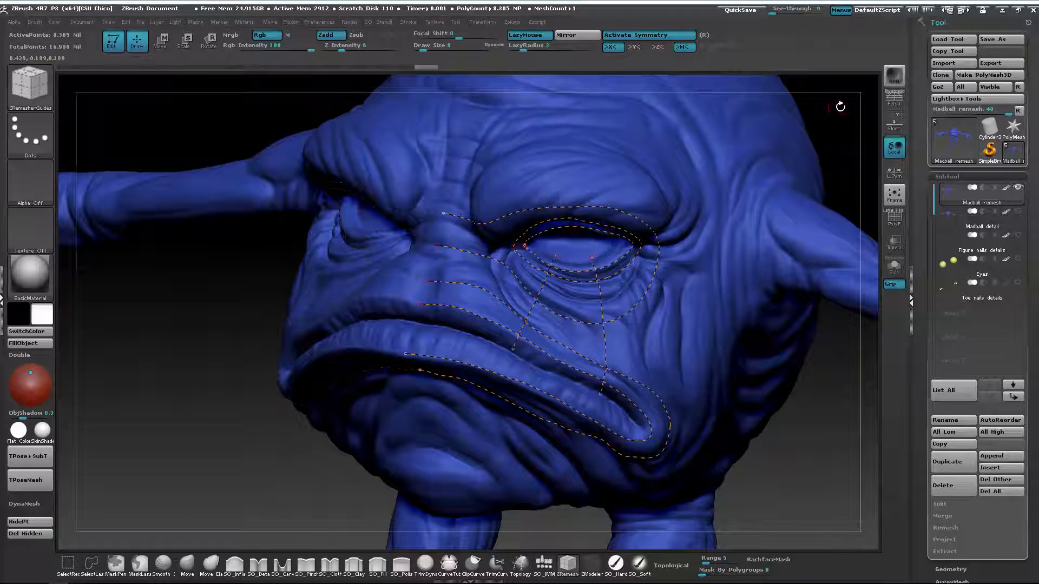
right_click_drag(831, 108, 780, 185, "alt")
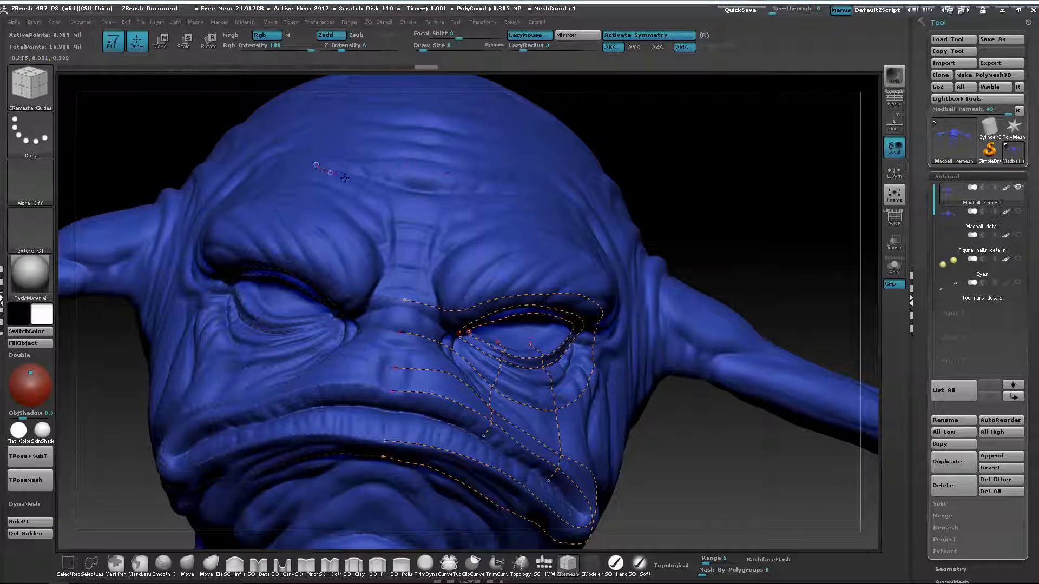
left_click_drag(344, 178, 399, 193)
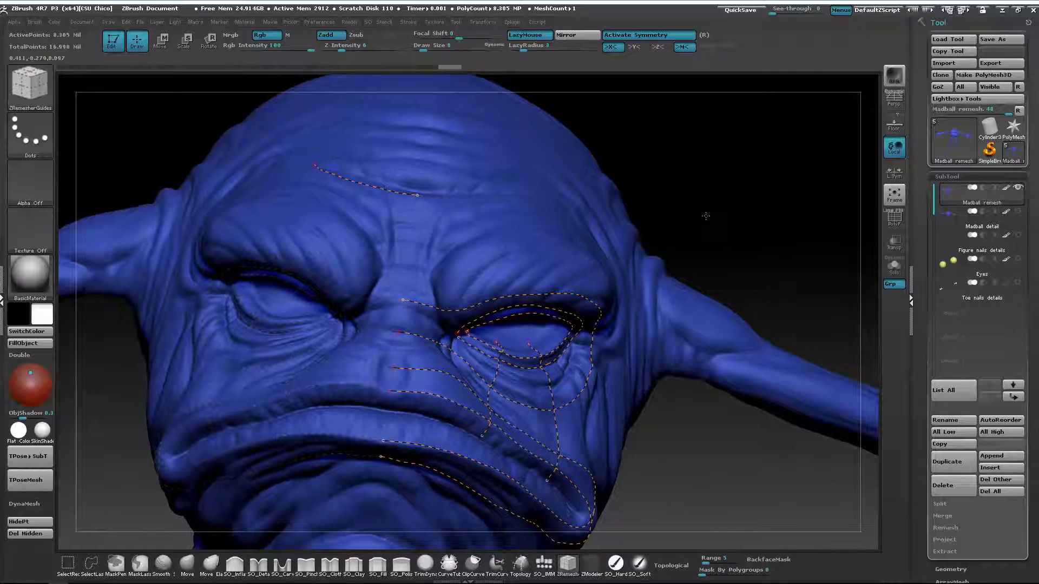
mouse_move(707, 216)
right_mouse_down()
mouse_move(612, 155)
mouse_move(679, 215)
mouse_move(795, 241)
mouse_move(684, 233)
mouse_move(696, 195)
mouse_move(679, 185)
mouse_move(681, 170)
mouse_move(598, 232)
mouse_move(668, 225)
mouse_move(678, 195)
mouse_move(549, 239)
right_mouse_up()
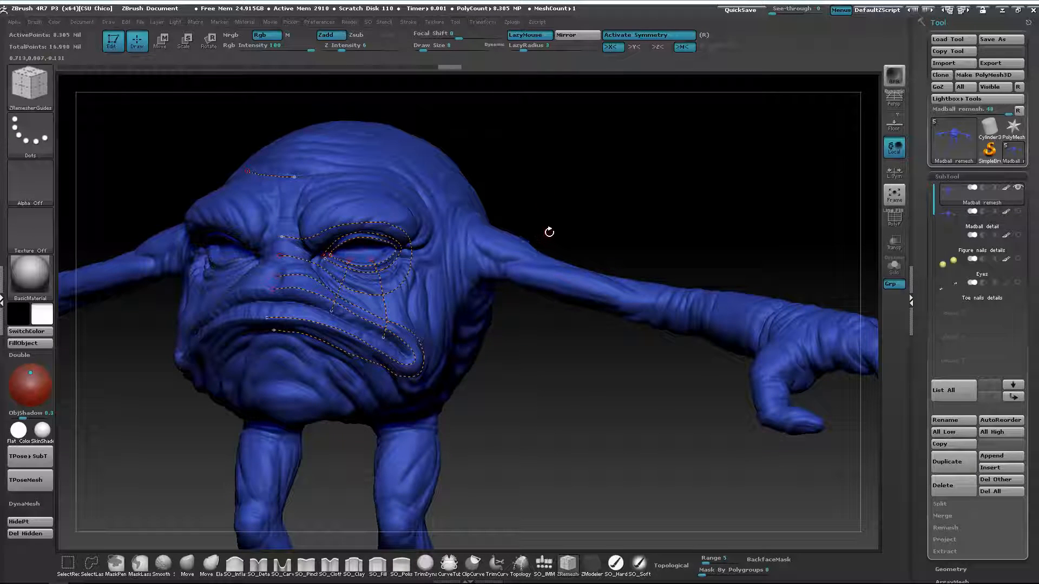
left_click(524, 254)
left_click_drag(672, 228, 583, 253)
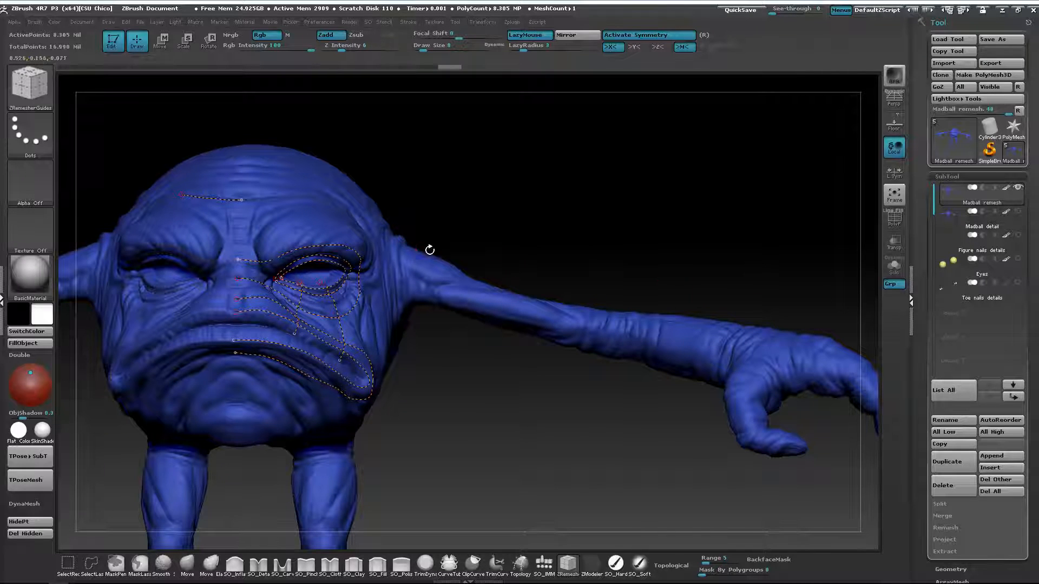
left_click(658, 325)
mouse_move(515, 358)
left_mouse_down("alt")
mouse_move(556, 209)
mouse_move(563, 214)
left_mouse_up("alt")
right_click(563, 214)
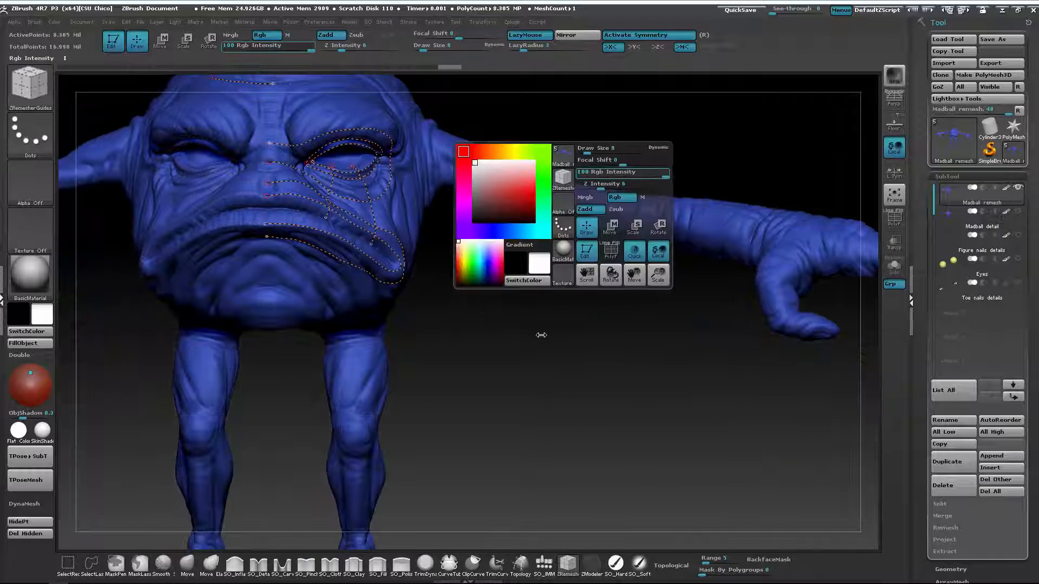
left_click_drag(642, 173, 607, 302, "alt")
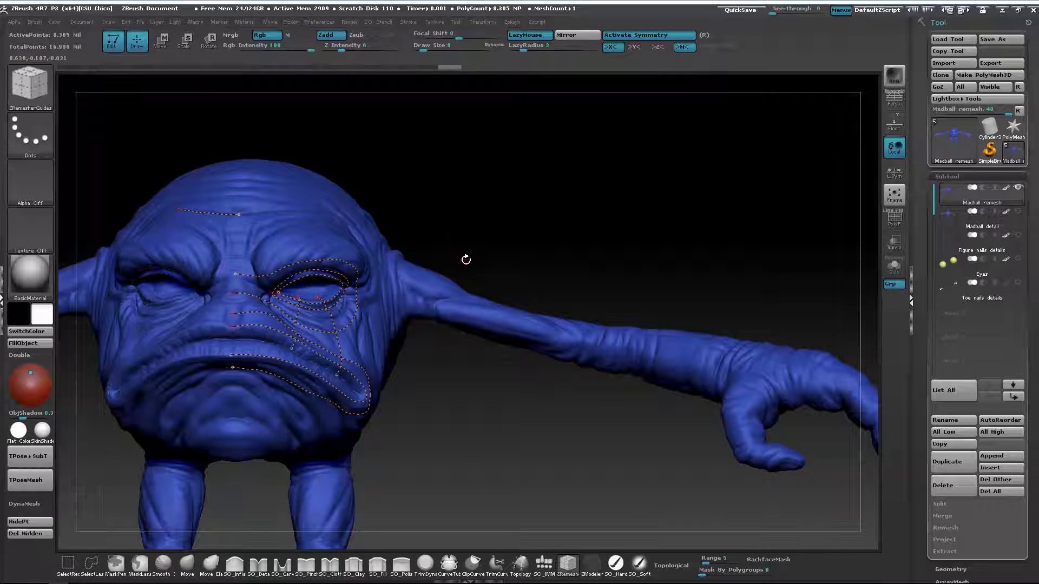
Step: Select the ZRemesherGuides brush and draw a guide down the front of the upper arm near the shoulder
left_click_drag(498, 271, 488, 258)
right_click_drag(488, 258, 578, 279)
key("b")
key("z")
key("r")
left_click_drag(671, 245, 561, 227)
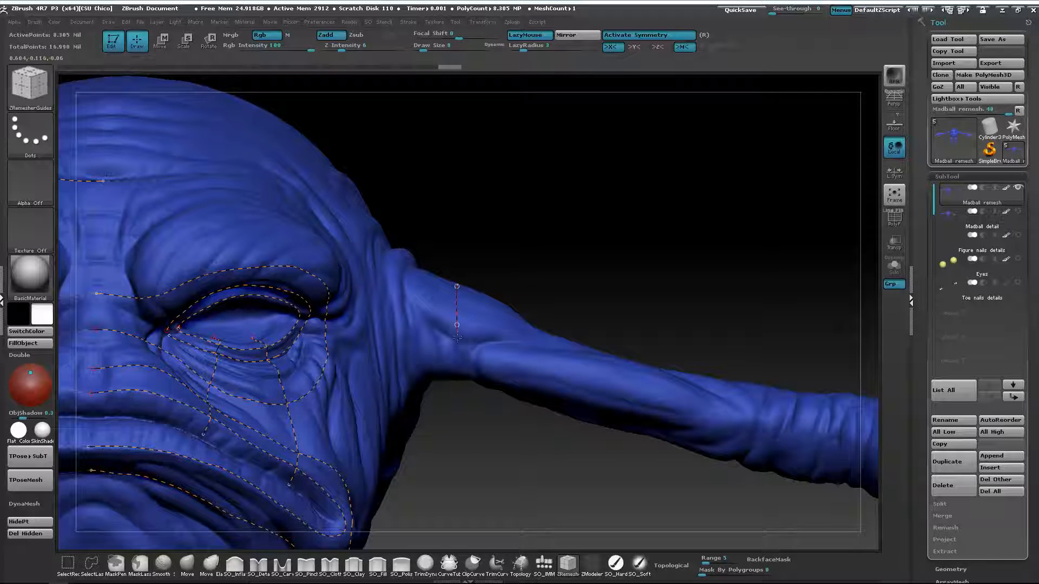
left_click_drag(461, 370, 467, 375)
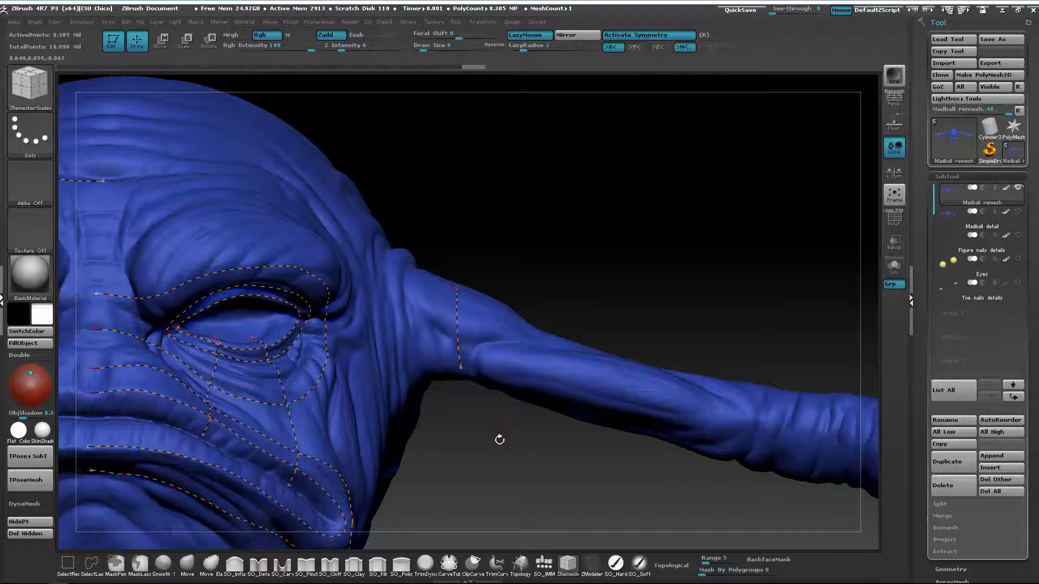
Step: Continue the upper arm guide around the underside and back of the arm to close the ring near the shoulder
mouse_move(499, 439)
left_mouse_down()
mouse_move(478, 400)
mouse_move(489, 316)
mouse_move(471, 308)
left_mouse_up()
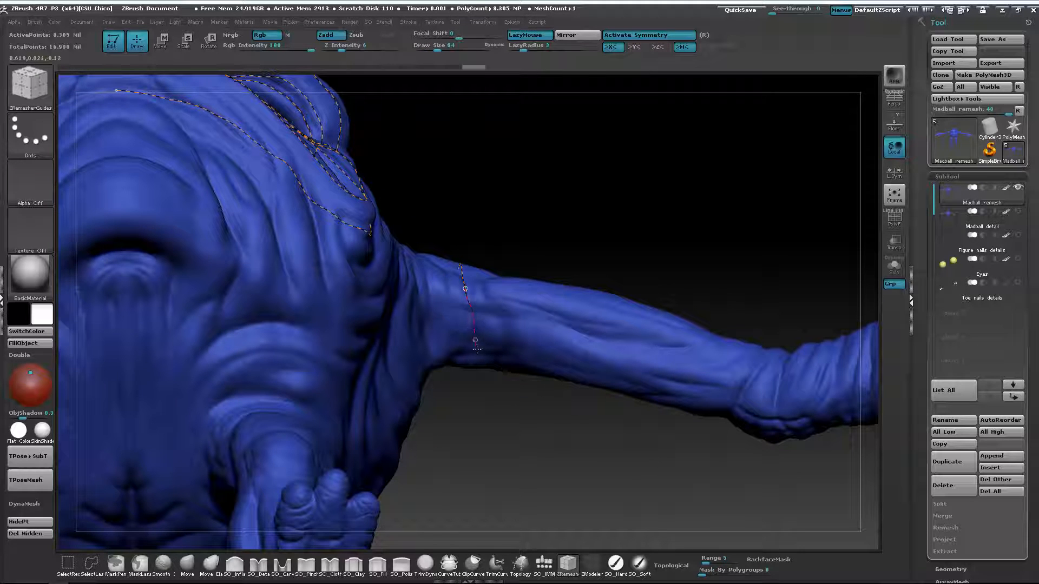
left_click_drag(476, 369, 477, 372)
mouse_move(510, 450)
left_mouse_down()
mouse_move(476, 261)
mouse_move(476, 274)
left_mouse_up()
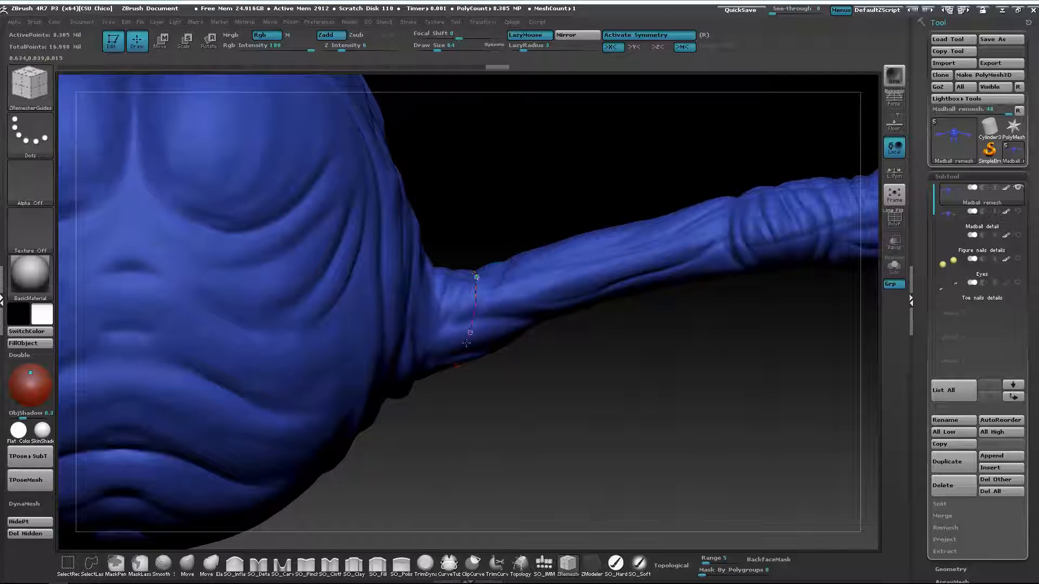
left_click_drag(461, 358, 459, 364)
left_click_drag(524, 420, 516, 307)
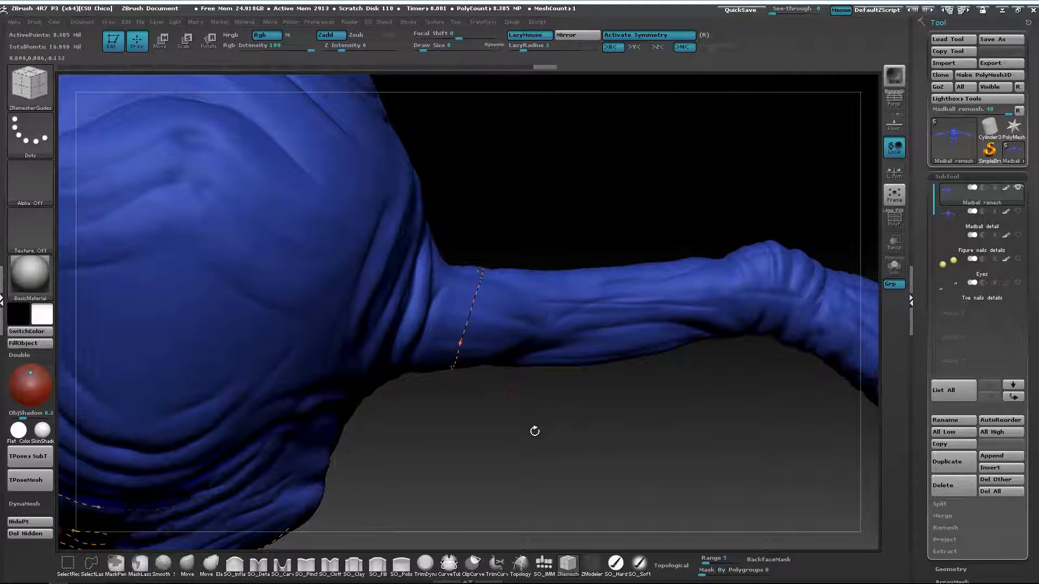
left_click_drag(534, 429, 497, 477)
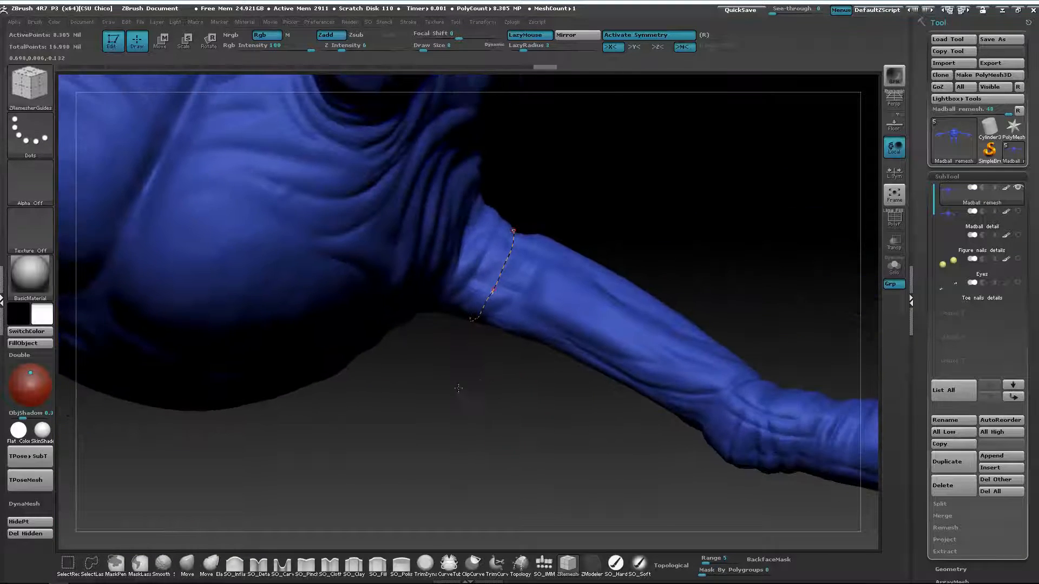
mouse_move(459, 389)
left_mouse_down()
mouse_move(429, 425)
mouse_move(462, 518)
mouse_move(541, 421)
mouse_move(666, 301)
mouse_move(450, 215)
mouse_move(473, 223)
left_mouse_up()
Step: Try to draw a guide ring around the elbow, extending the stroke past the arm's lower edge, and undo it
left_click_drag(582, 278, 500, 280, "alt")
mouse_move(499, 280)
right_mouse_down("alt")
mouse_move(492, 275)
mouse_move(532, 295)
mouse_move(665, 323)
mouse_move(682, 312)
right_mouse_up("alt")
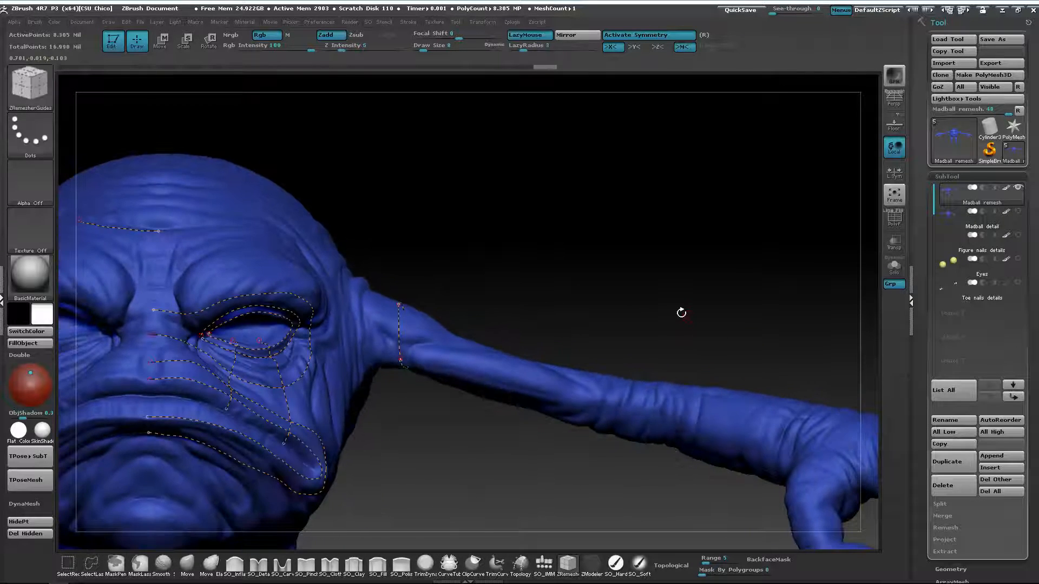
right_click_drag(619, 263, 498, 182, "alt")
mouse_move(579, 225)
right_mouse_down()
mouse_move(571, 235)
mouse_move(580, 236)
mouse_move(540, 241)
mouse_move(591, 248)
mouse_move(573, 221)
right_mouse_up()
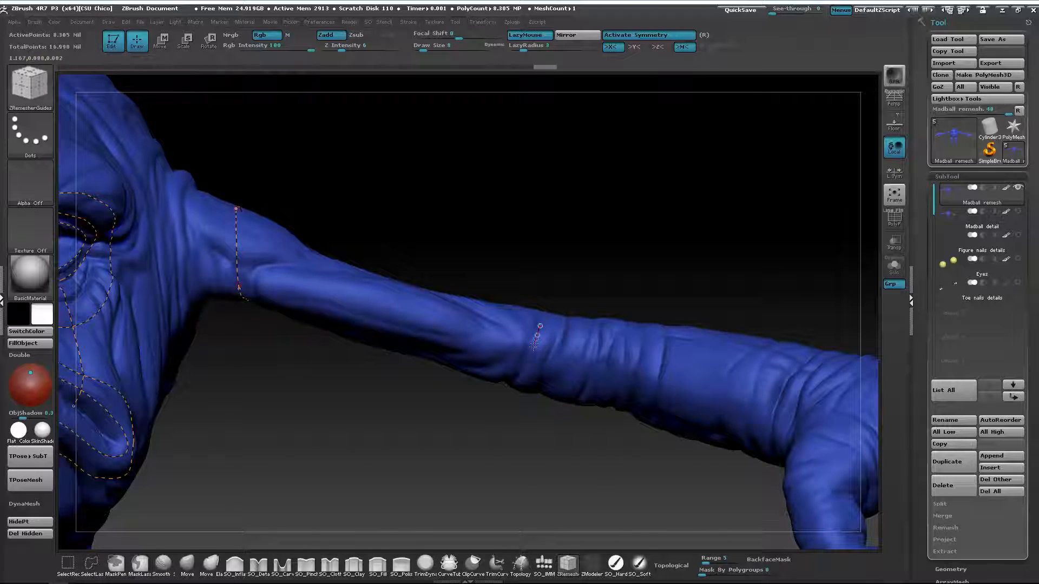
left_click_drag(533, 345, 528, 375)
left_click_drag(516, 415, 512, 430)
left_click_drag(497, 473, 496, 483)
left_click_drag(498, 476, 507, 481)
left_click_drag(451, 431, 501, 457)
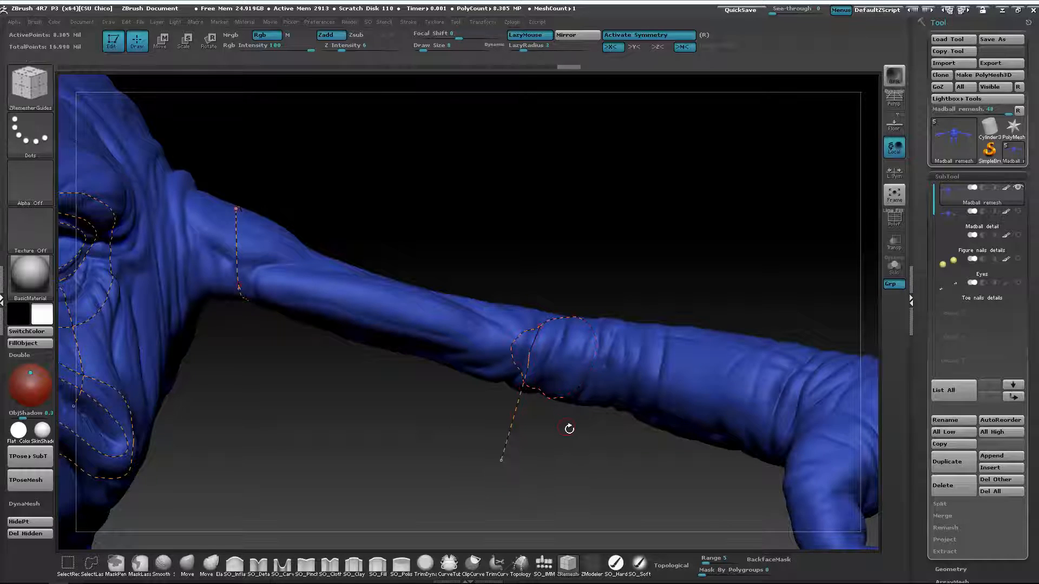
mouse_move(566, 450)
left_mouse_down()
mouse_move(541, 430)
mouse_move(580, 367)
mouse_move(592, 292)
mouse_move(564, 387)
left_mouse_up()
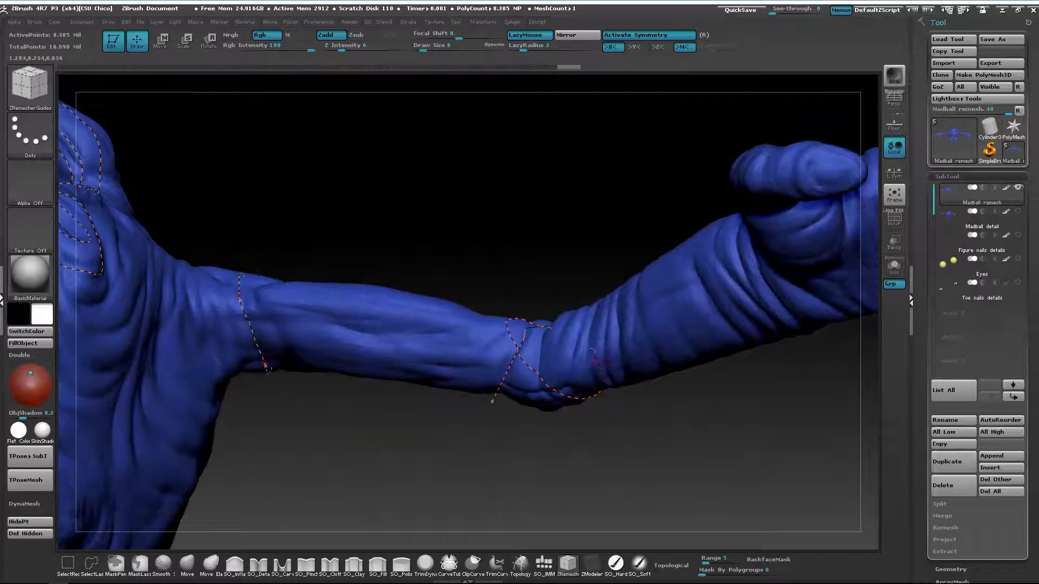
mouse_move(522, 267)
left_mouse_down()
mouse_move(528, 363)
mouse_move(537, 355)
left_mouse_up()
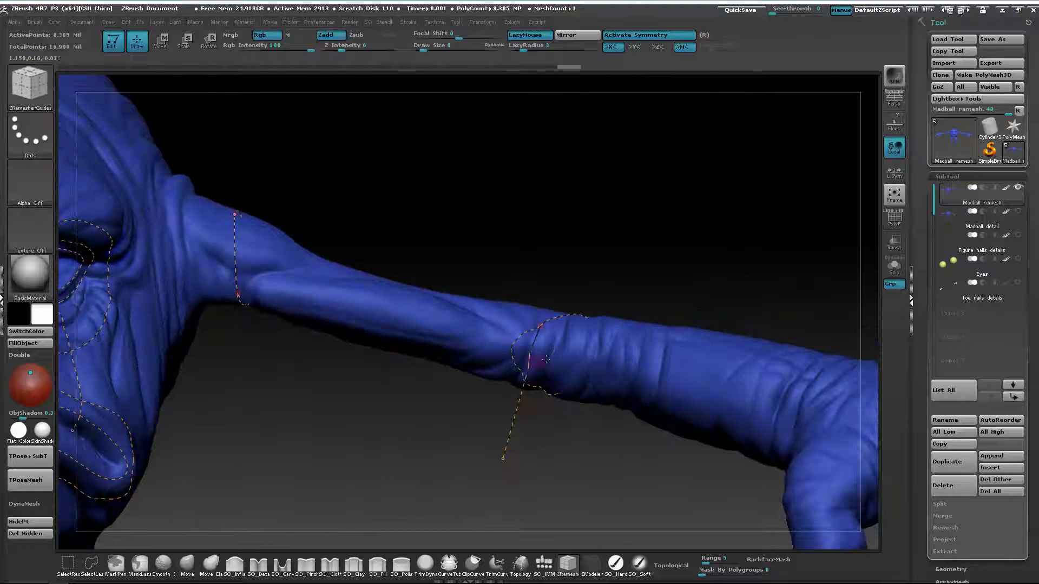
key("ctrl+z")
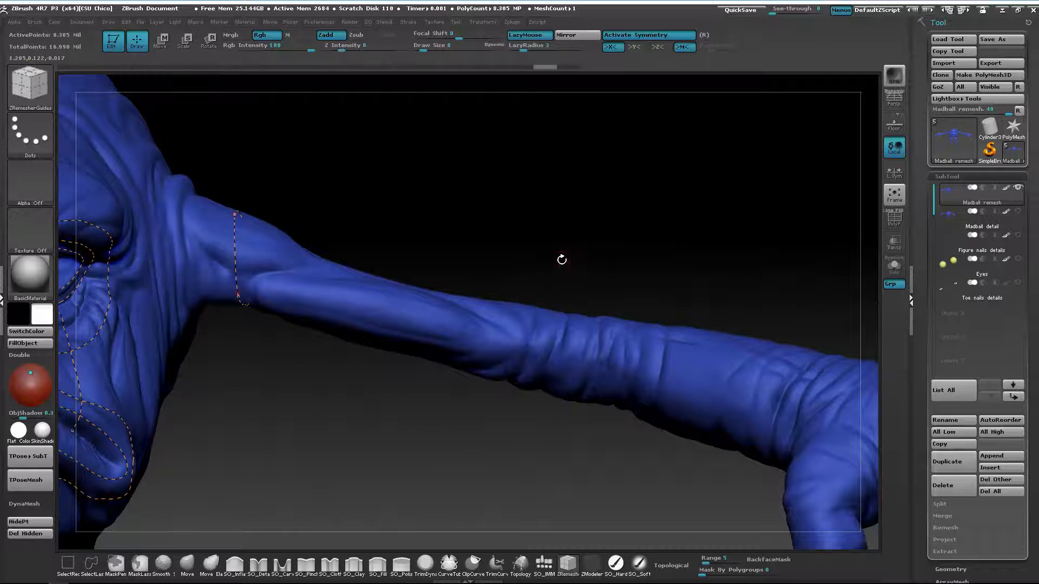
Step: Try another elbow guide that runs past the arm's upper edge, and undo it
left_click_drag(561, 259, 547, 256)
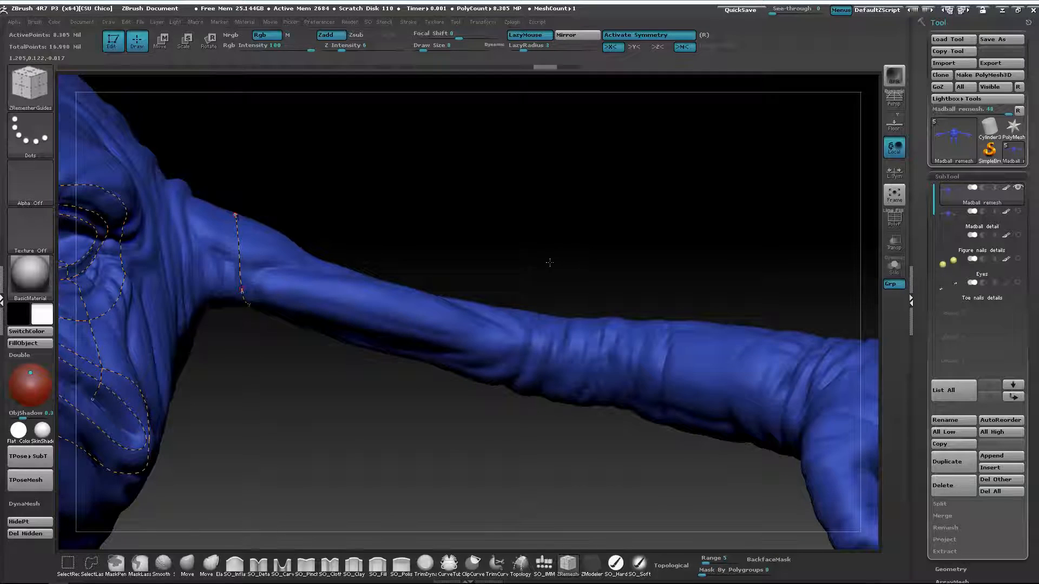
key("shift")
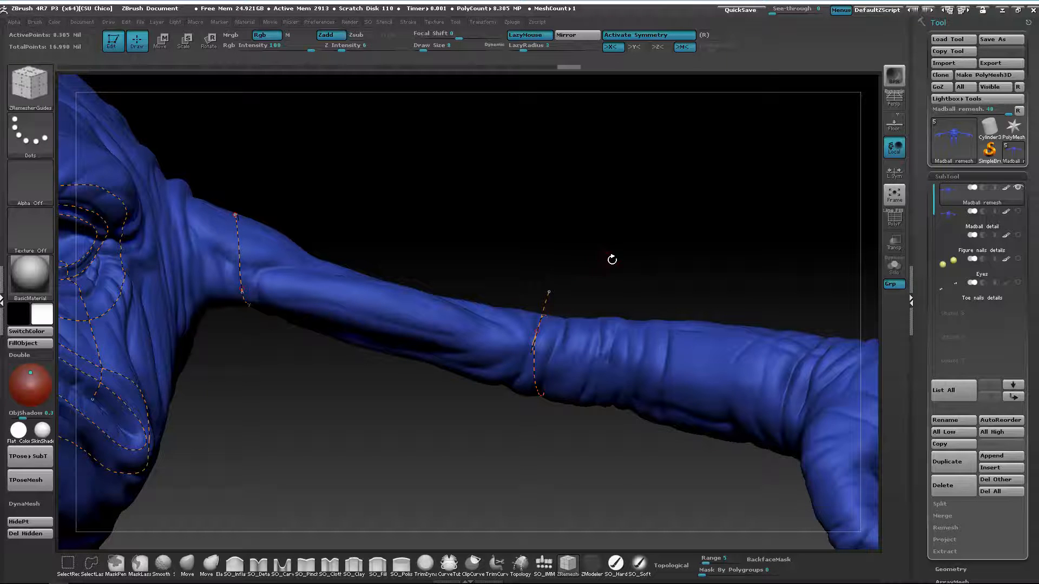
mouse_move(612, 262)
left_mouse_down()
mouse_move(585, 299)
mouse_move(505, 304)
mouse_move(610, 285)
mouse_move(612, 264)
left_mouse_up()
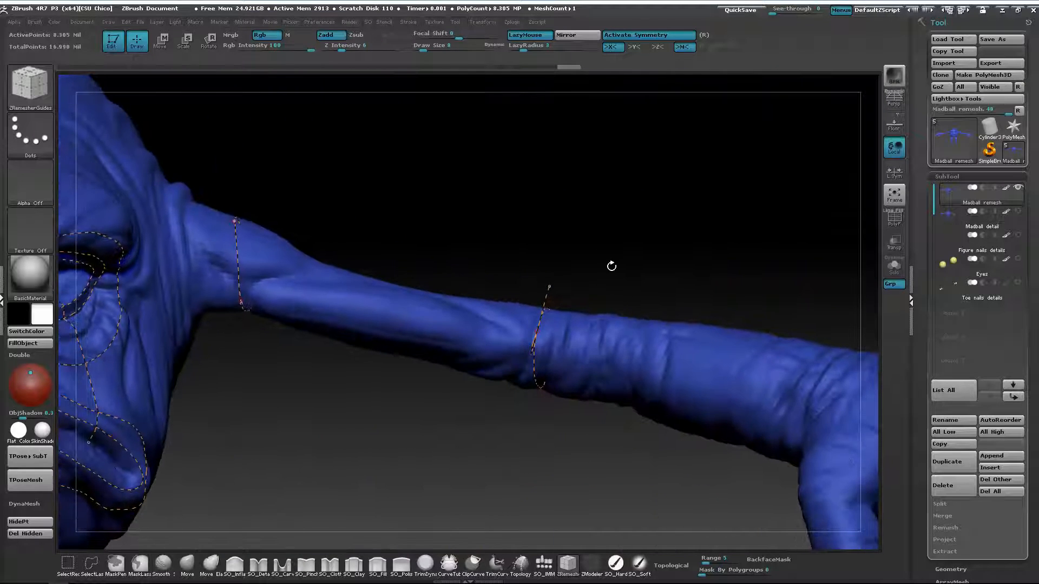
key("ctrl")
key("ctrl+z")
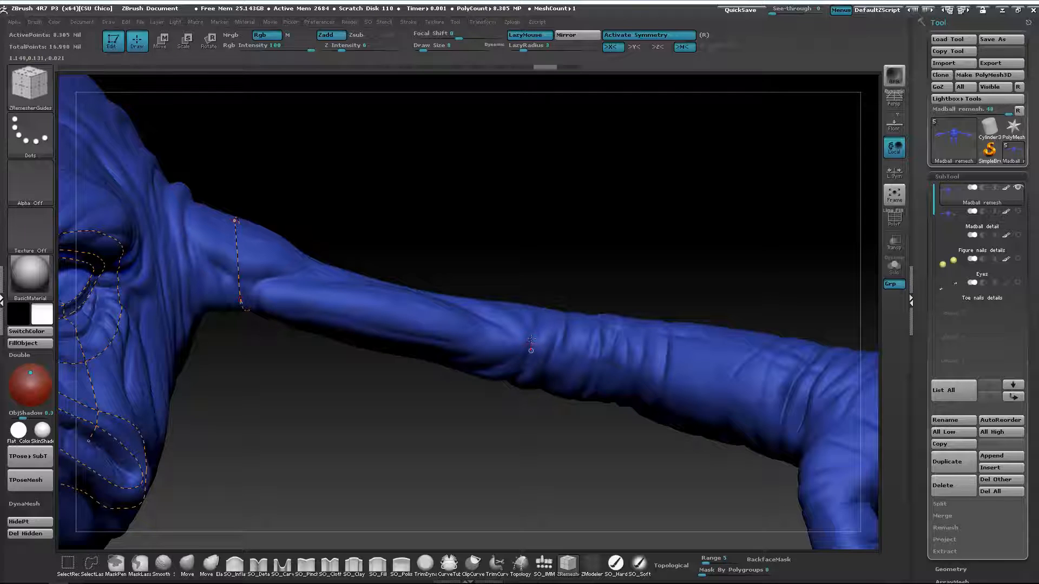
Step: Draw a closed guide ring around the elbow in sections, from the front of the arm around its back
left_click_drag(534, 327, 535, 323)
left_click_drag(576, 284, 571, 335)
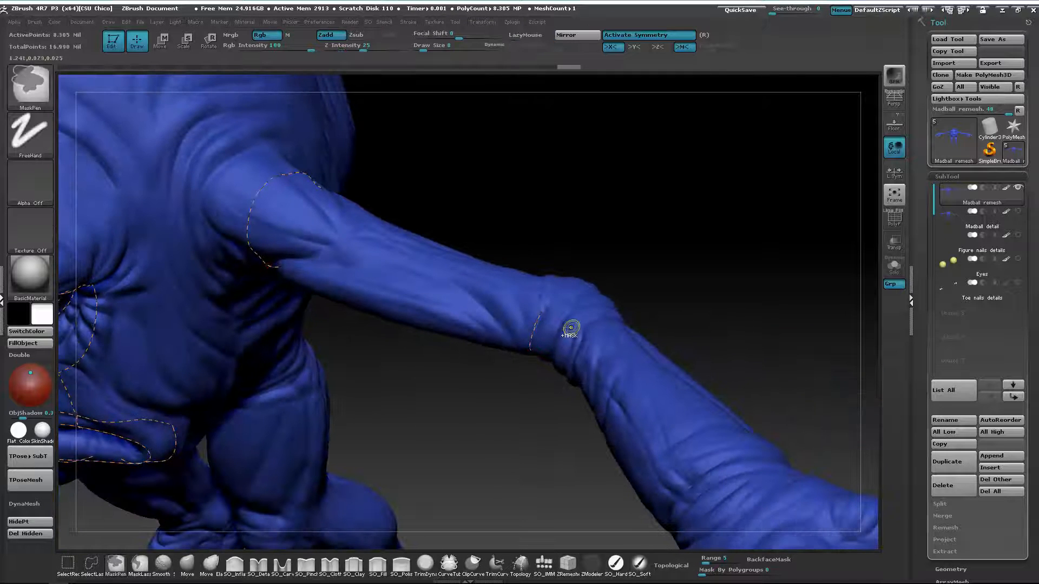
left_click_drag(644, 248, 575, 304)
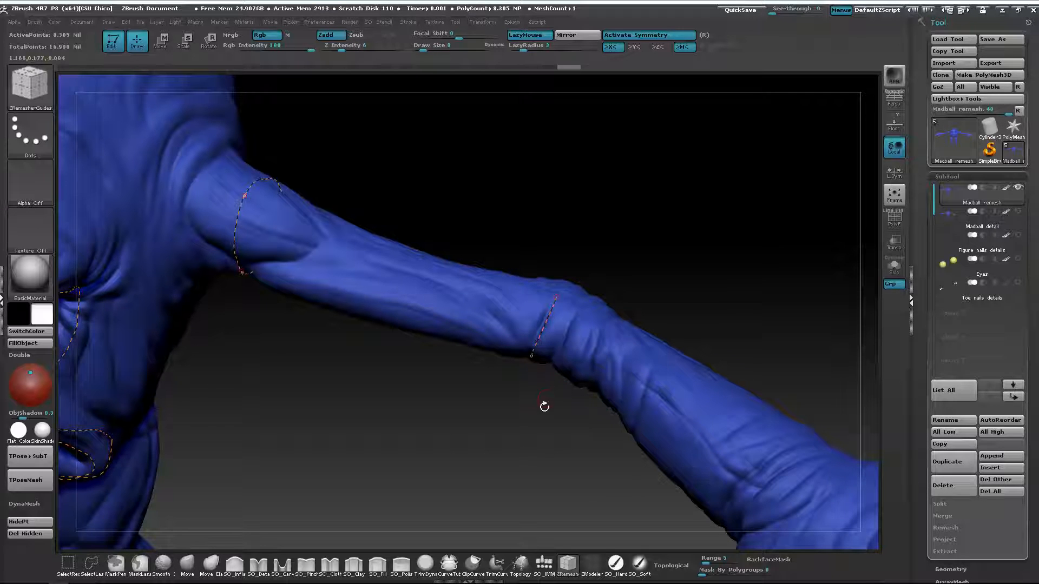
mouse_move(545, 407)
left_mouse_down()
mouse_move(573, 287)
mouse_move(526, 370)
mouse_move(575, 311)
mouse_move(576, 286)
mouse_move(535, 340)
mouse_move(494, 362)
left_mouse_up()
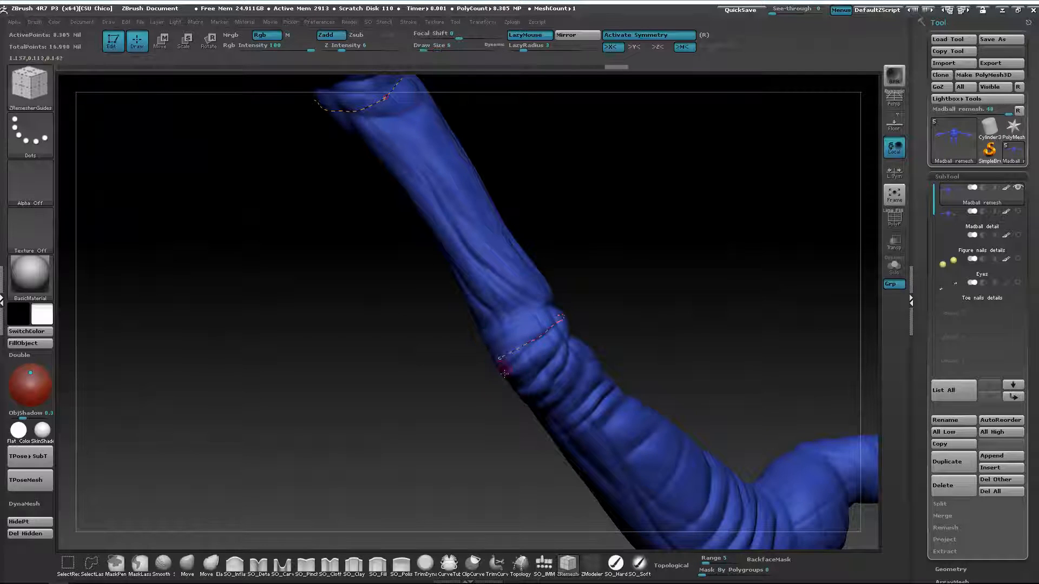
mouse_move(470, 410)
left_mouse_down()
mouse_move(549, 332)
mouse_move(515, 346)
left_mouse_up()
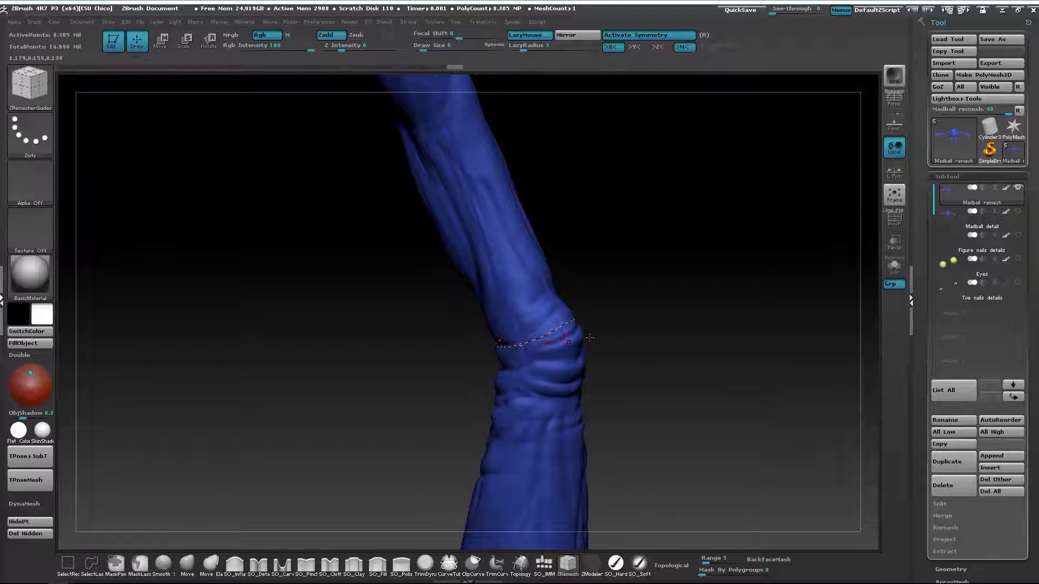
left_click_drag(669, 377, 701, 274)
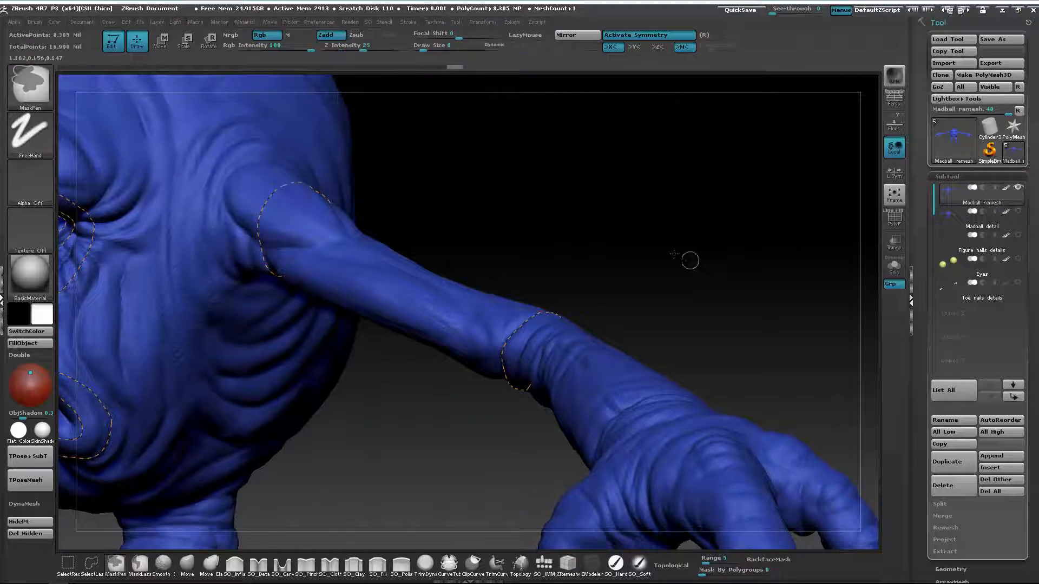
right_click_drag(686, 260, 639, 244, "ctrl")
left_click_drag(657, 262, 670, 259)
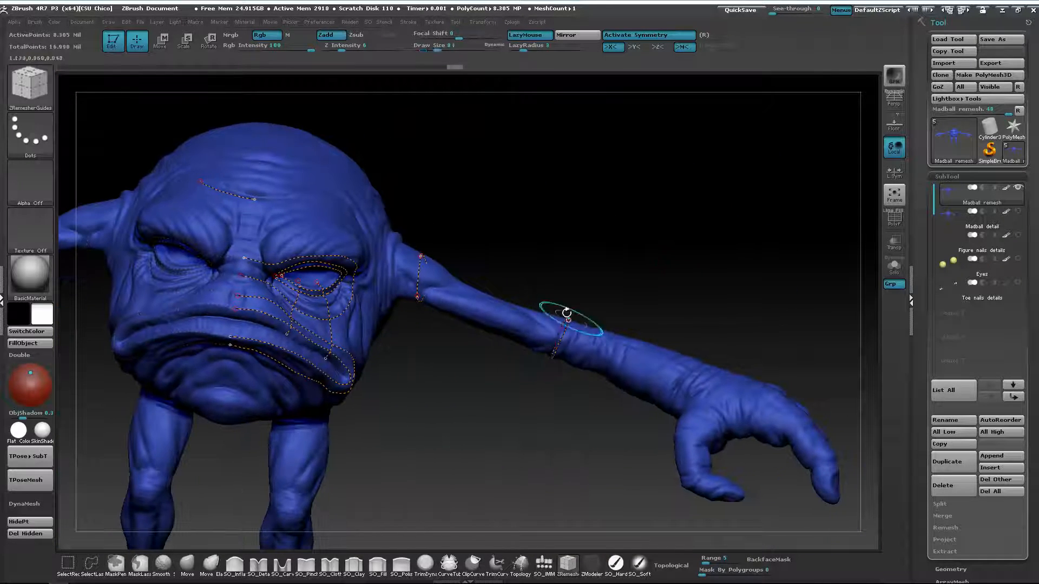
Step: Draw a closed guide ring around the upper thigh in sections, from the front of the leg around its back
mouse_move(619, 283)
left_mouse_down("alt")
mouse_move(674, 229)
mouse_move(654, 211)
mouse_move(580, 268)
mouse_move(656, 154)
left_mouse_up("alt")
right_click_drag(531, 337, 649, 306, "ctrl")
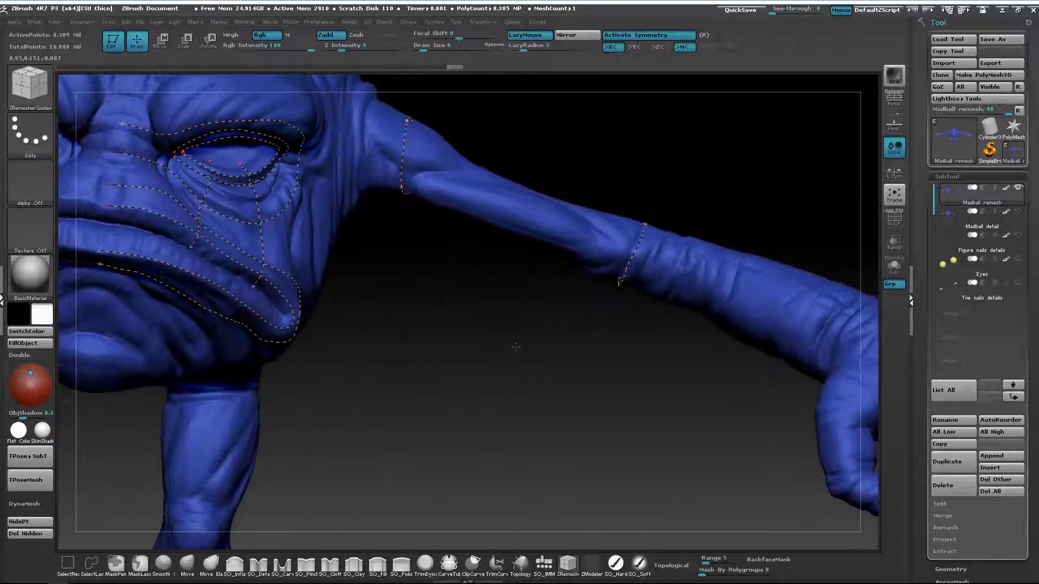
left_click_drag(514, 348, 633, 225, "alt")
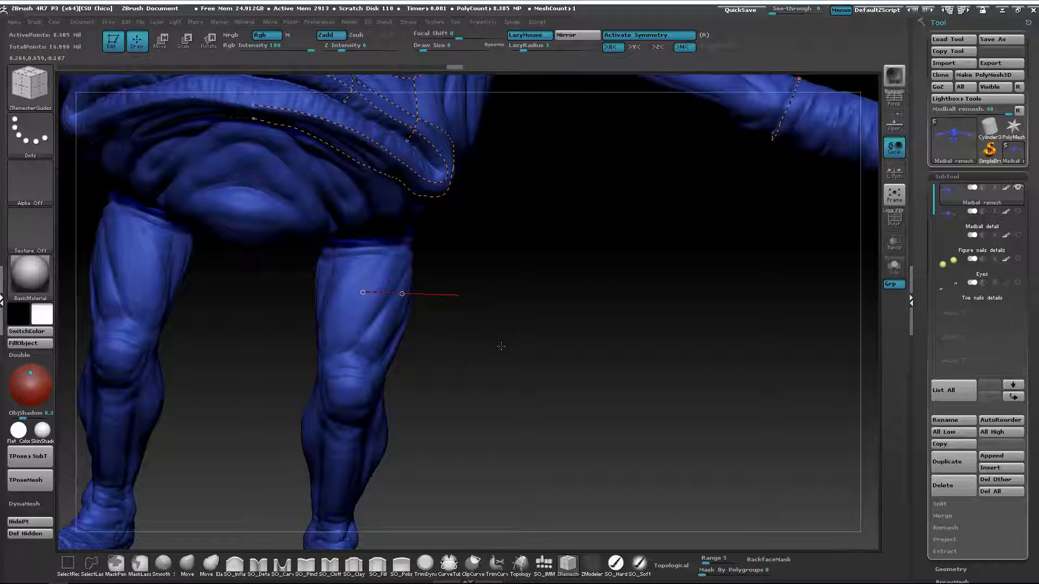
mouse_move(459, 339)
left_mouse_down()
mouse_move(482, 340)
mouse_move(422, 336)
mouse_move(385, 313)
mouse_move(395, 303)
mouse_move(352, 297)
mouse_move(443, 298)
mouse_move(474, 321)
mouse_move(460, 303)
mouse_move(476, 318)
mouse_move(476, 297)
mouse_move(463, 323)
mouse_move(473, 341)
mouse_move(492, 320)
mouse_move(505, 325)
mouse_move(496, 340)
mouse_move(339, 292)
left_mouse_up()
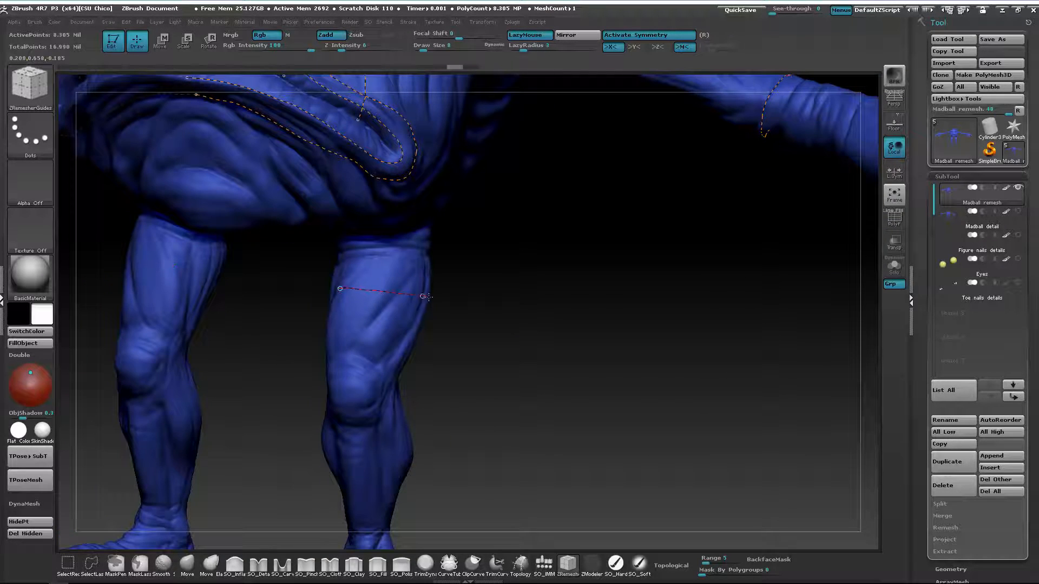
mouse_move(429, 297)
left_mouse_down()
mouse_move(443, 298)
mouse_move(427, 272)
mouse_move(382, 284)
mouse_move(447, 309)
mouse_move(368, 300)
mouse_move(471, 301)
left_mouse_up()
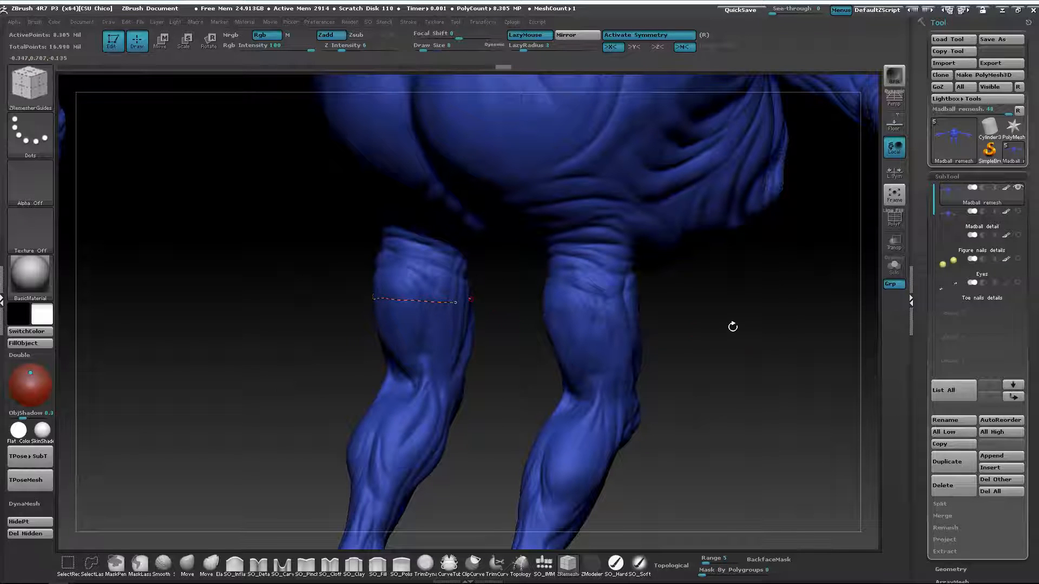
left_click_drag(732, 327, 685, 300)
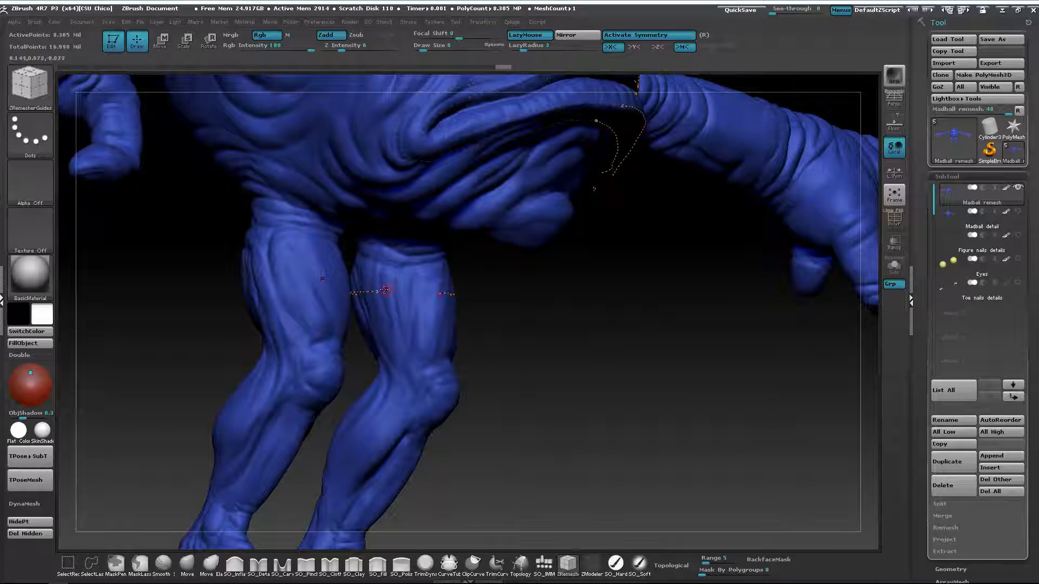
left_click_drag(379, 291, 451, 293)
mouse_move(521, 340)
left_mouse_down()
mouse_move(479, 339)
mouse_move(486, 349)
mouse_move(510, 333)
mouse_move(502, 321)
left_mouse_up()
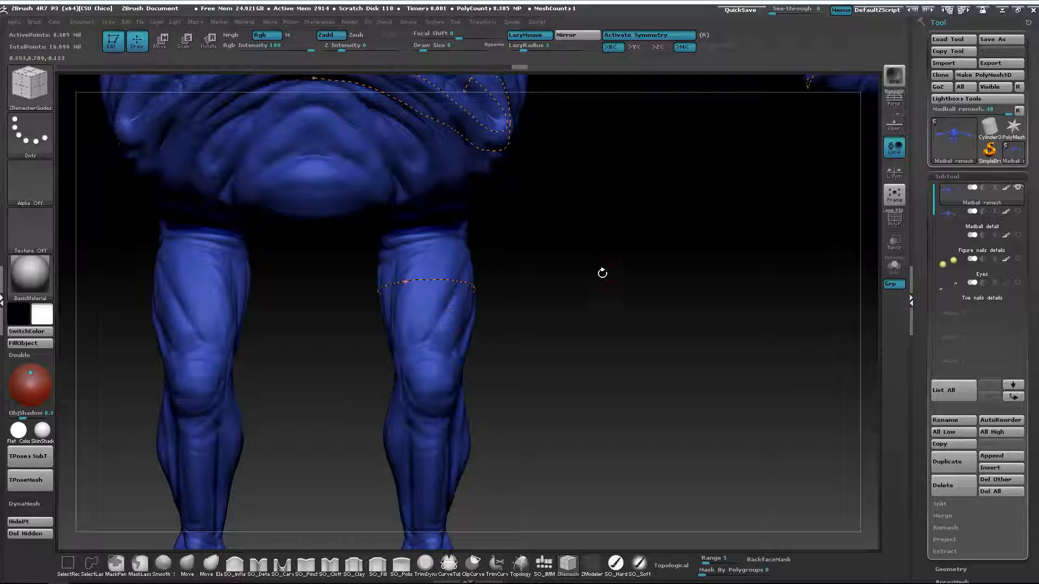
mouse_move(580, 291)
left_mouse_down("alt")
mouse_move(599, 387)
mouse_move(642, 394)
mouse_move(614, 366)
left_mouse_up("alt")
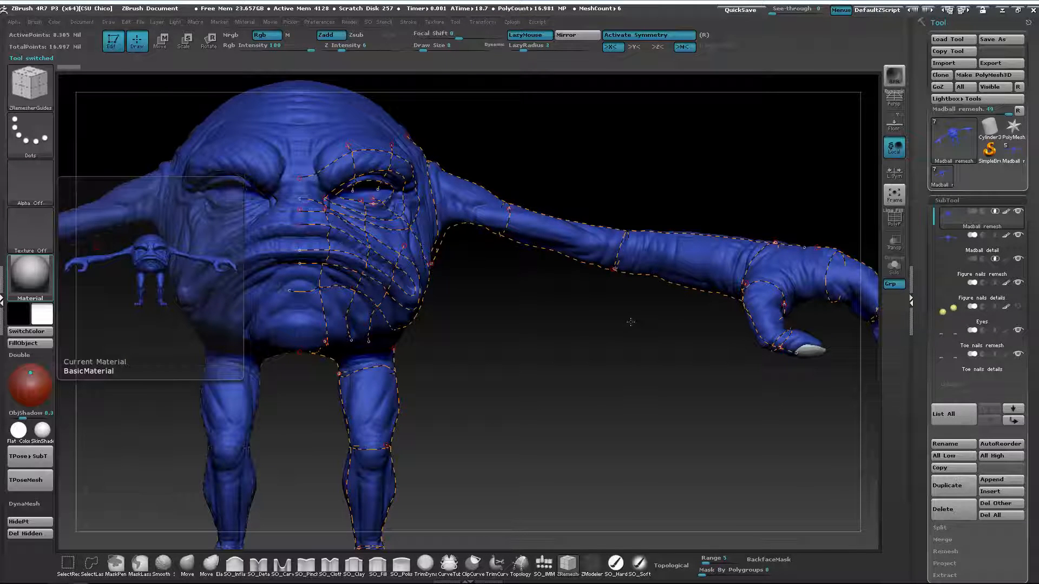
Step: Examine the full set of guide curves across the face, shoulder, arm, hand, legs and feet from several angles
left_click_drag(631, 322, 462, 321)
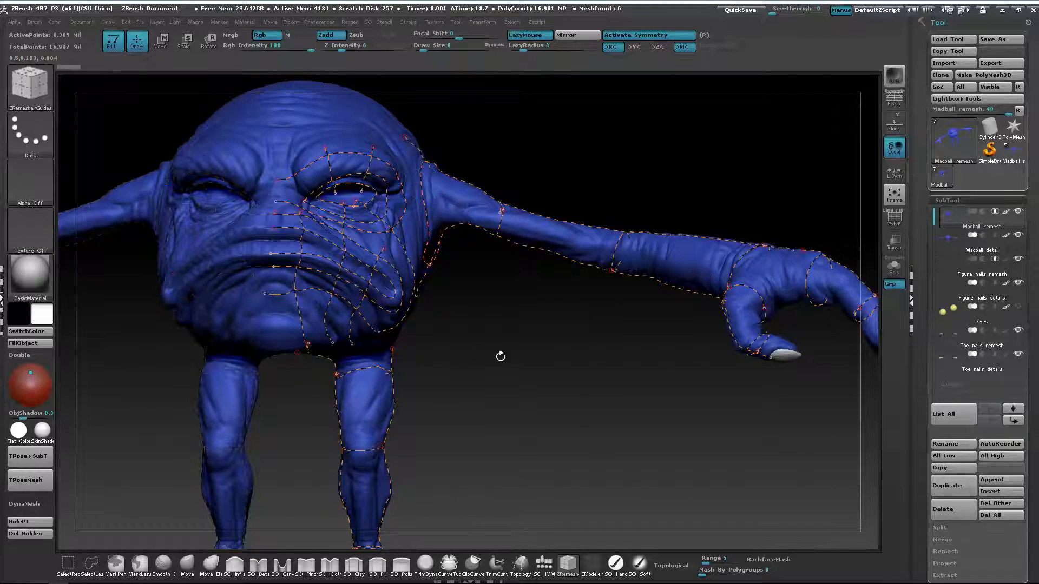
left_click_drag(501, 356, 536, 322)
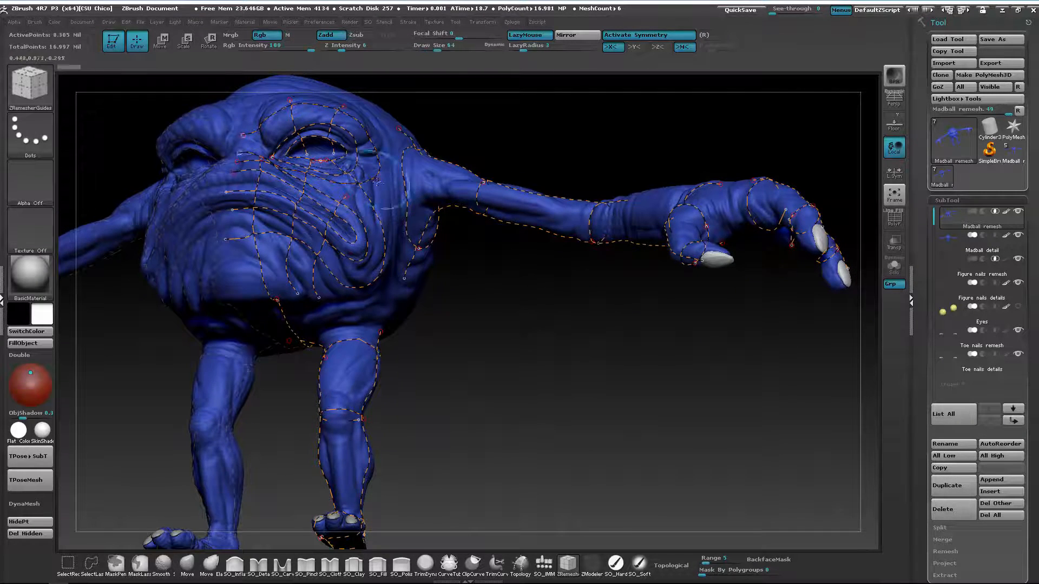
left_click_drag(380, 206, 392, 260)
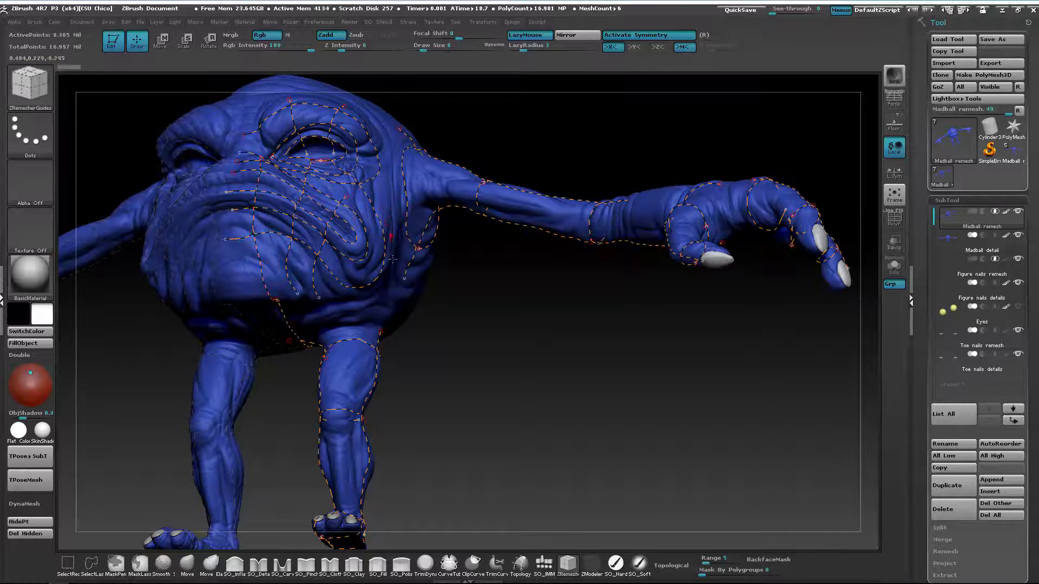
left_click_drag(455, 371, 401, 215)
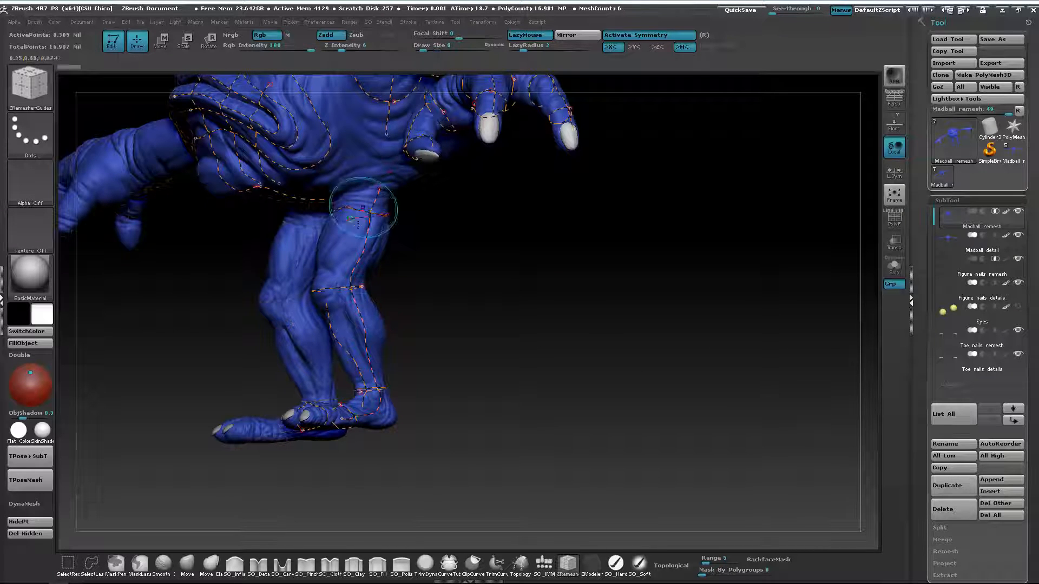
mouse_move(448, 355)
left_mouse_down()
mouse_move(481, 444)
mouse_move(441, 420)
left_mouse_up()
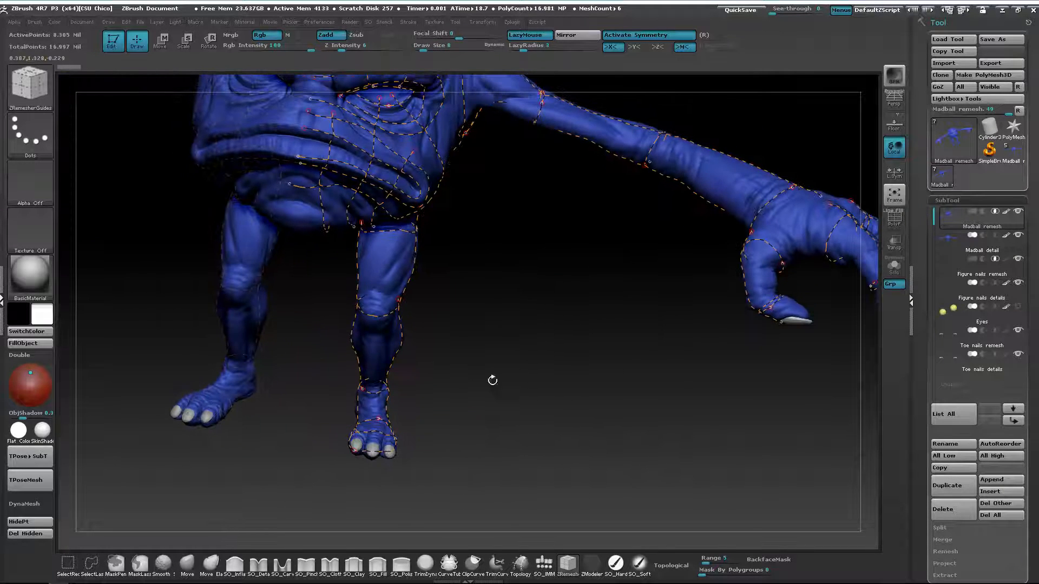
left_click_drag(624, 319, 397, 408, "alt")
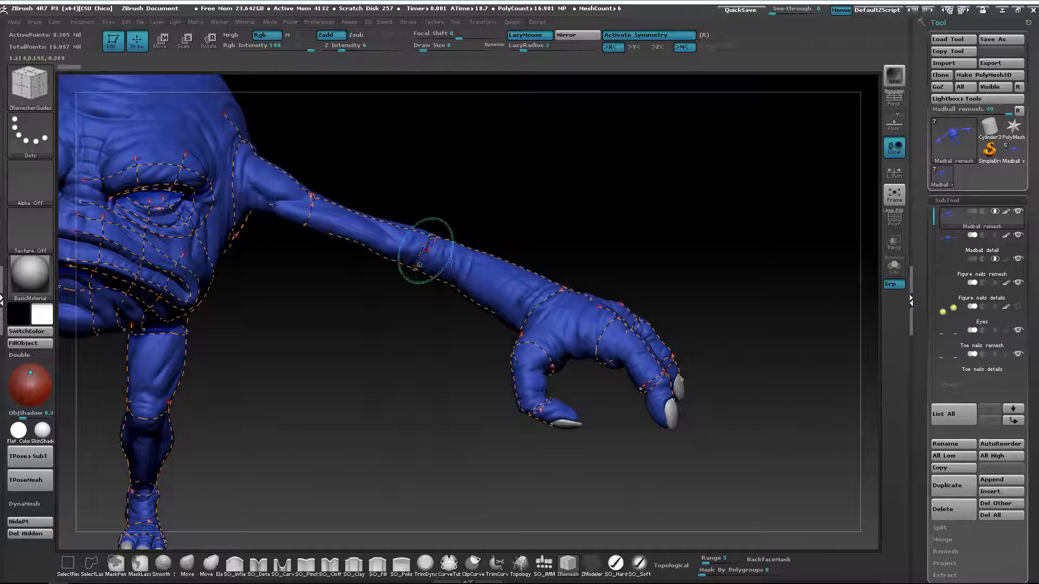
left_click_drag(596, 233, 545, 285)
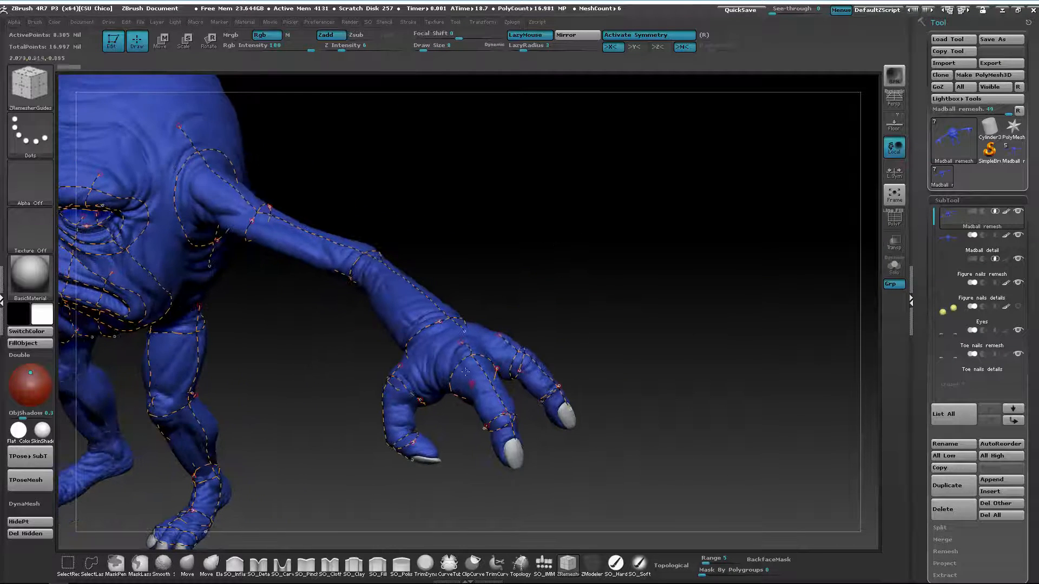
mouse_move(481, 235)
left_mouse_down()
mouse_move(498, 220)
mouse_move(627, 217)
mouse_move(576, 209)
mouse_move(607, 205)
mouse_move(544, 222)
mouse_move(585, 180)
mouse_move(596, 185)
mouse_move(567, 186)
mouse_move(562, 205)
mouse_move(602, 197)
mouse_move(587, 192)
mouse_move(570, 197)
mouse_move(657, 197)
left_mouse_up()
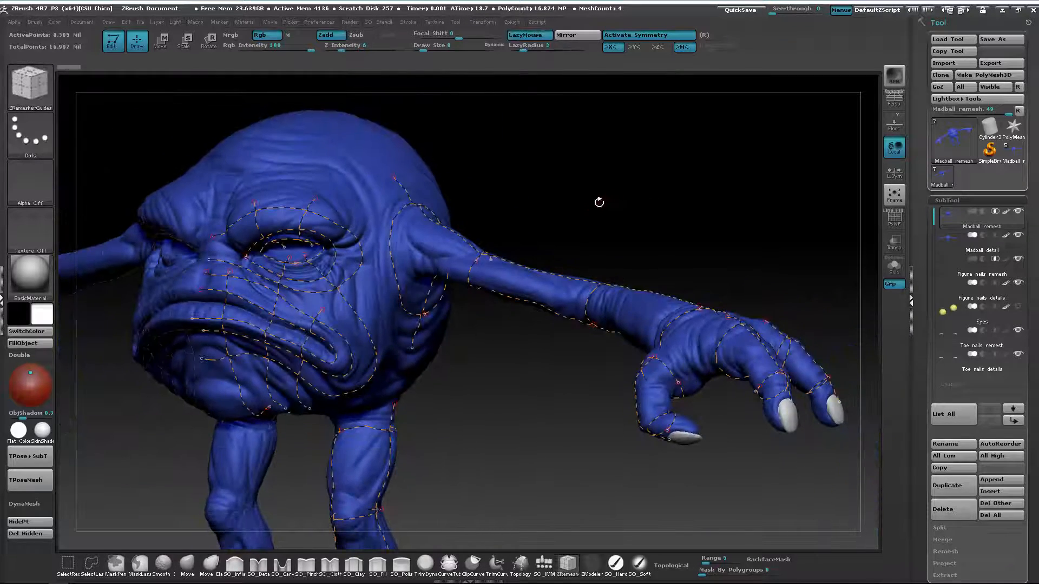
left_click_drag(599, 202, 642, 187)
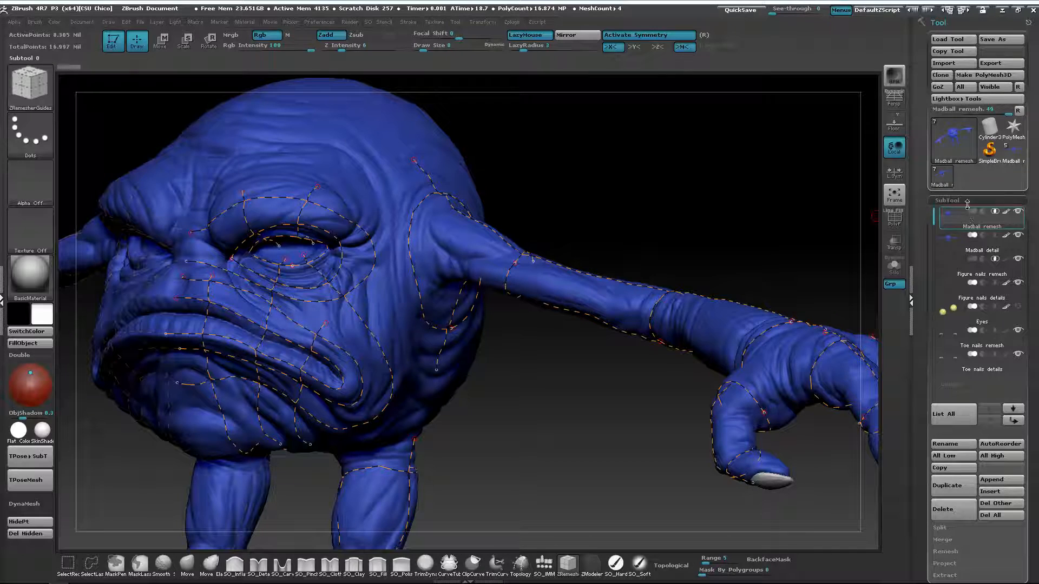
Step: Remesh the Madball remesh subtool with ZRemesher, using a target polygons count of 1
left_click_drag(1031, 240, 1036, 124)
left_click(962, 306)
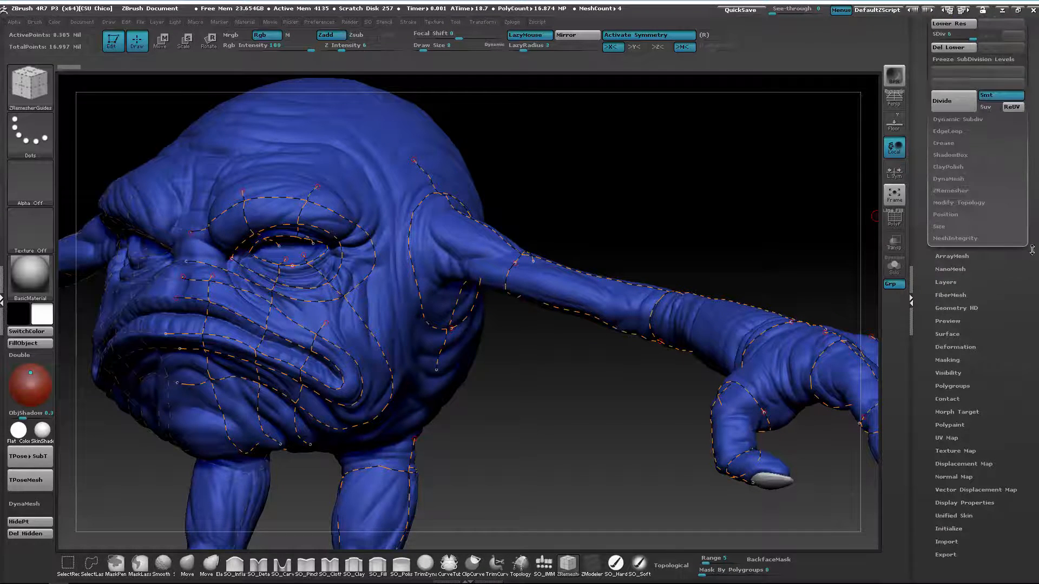
left_click_drag(1038, 165, 1034, 182)
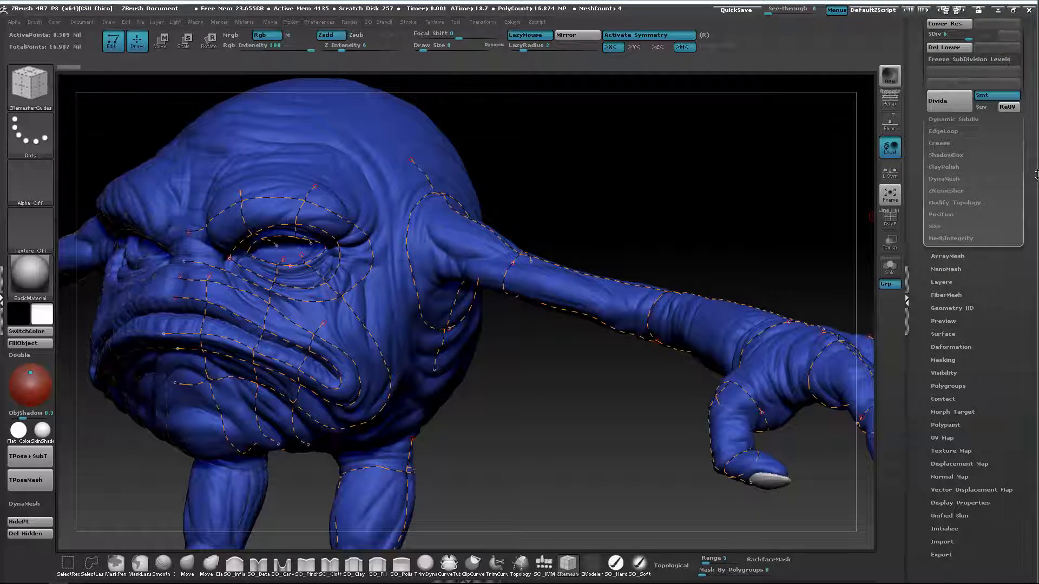
left_click_drag(1037, 175, 1035, 173)
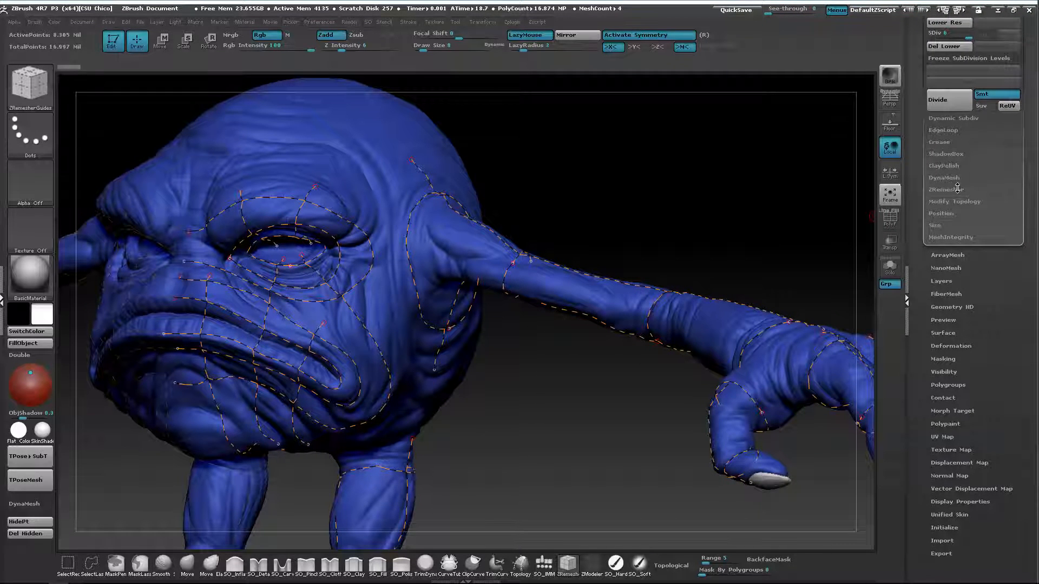
left_click(956, 189)
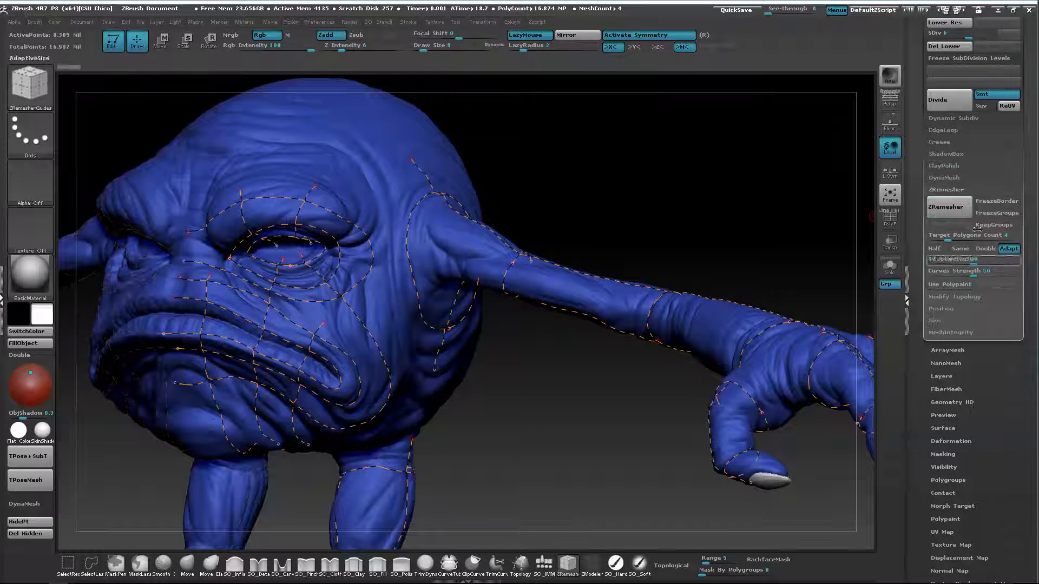
left_click(948, 238)
mouse_move(946, 238)
left_mouse_down()
mouse_move(938, 237)
mouse_move(949, 231)
left_mouse_up()
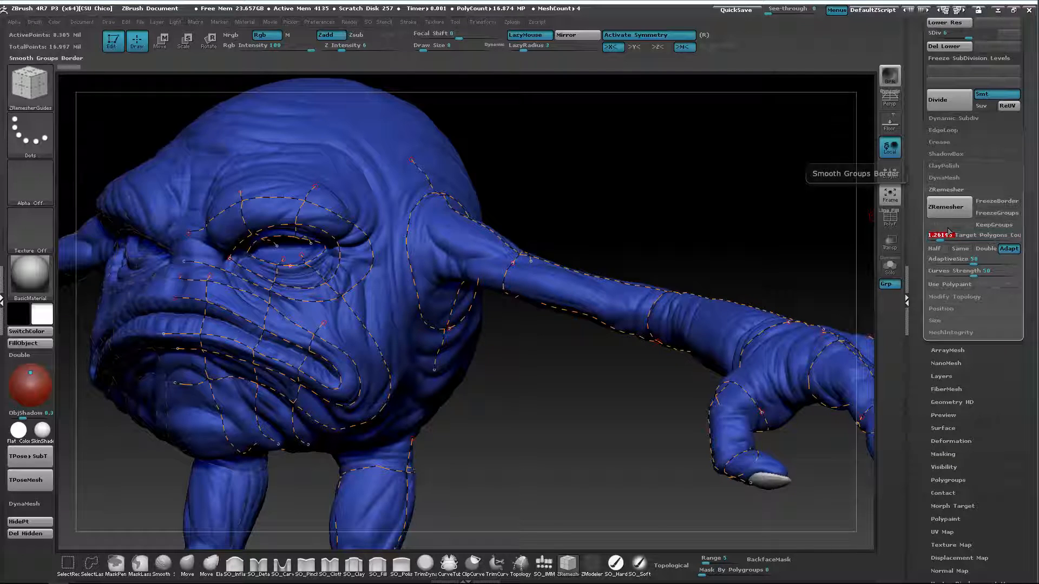
type("1.0")
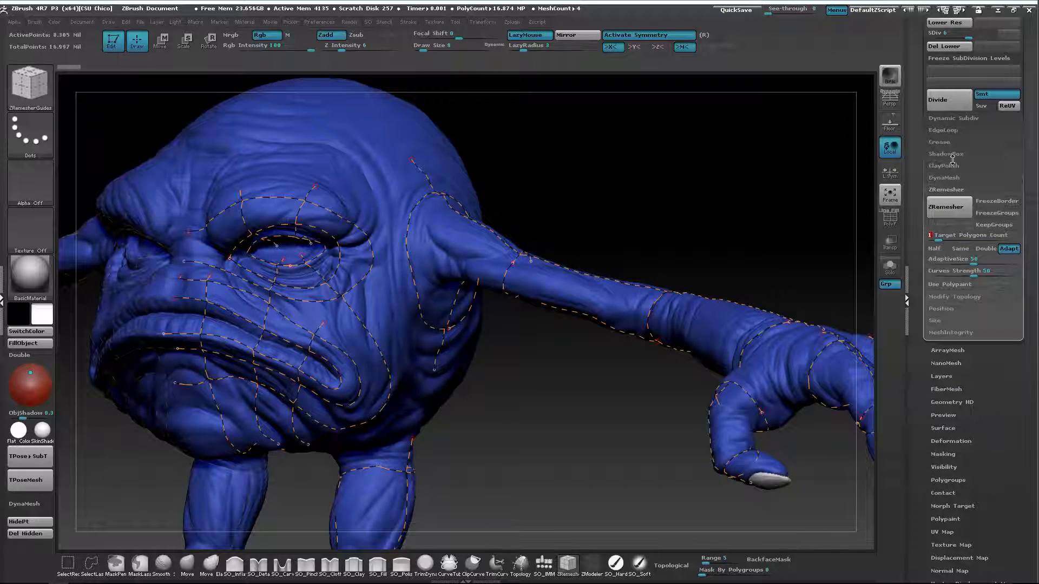
scroll(1036, 165, "up", 5)
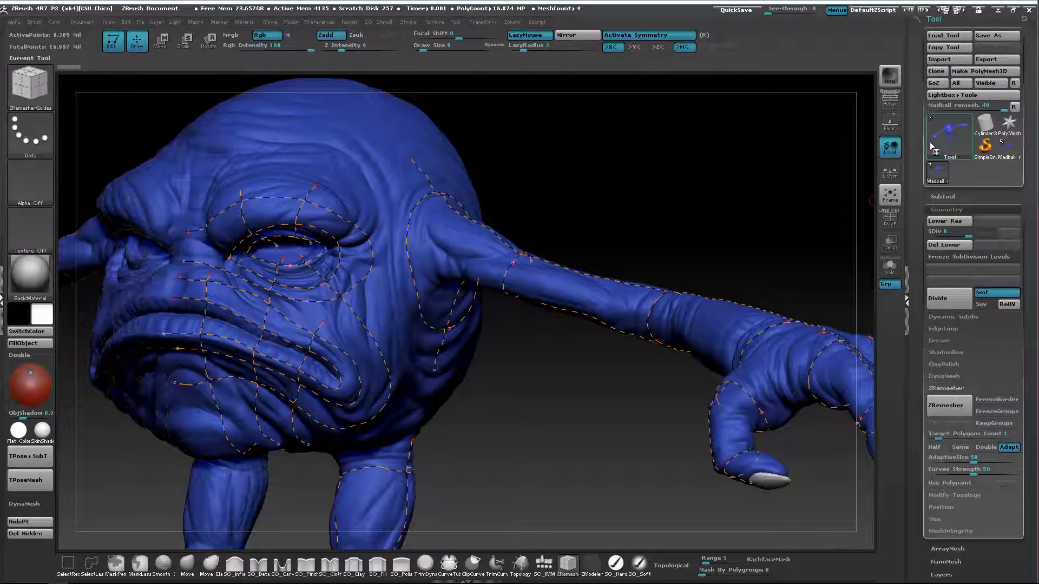
mouse_move(953, 141)
scroll(1034, 233, "down", 5)
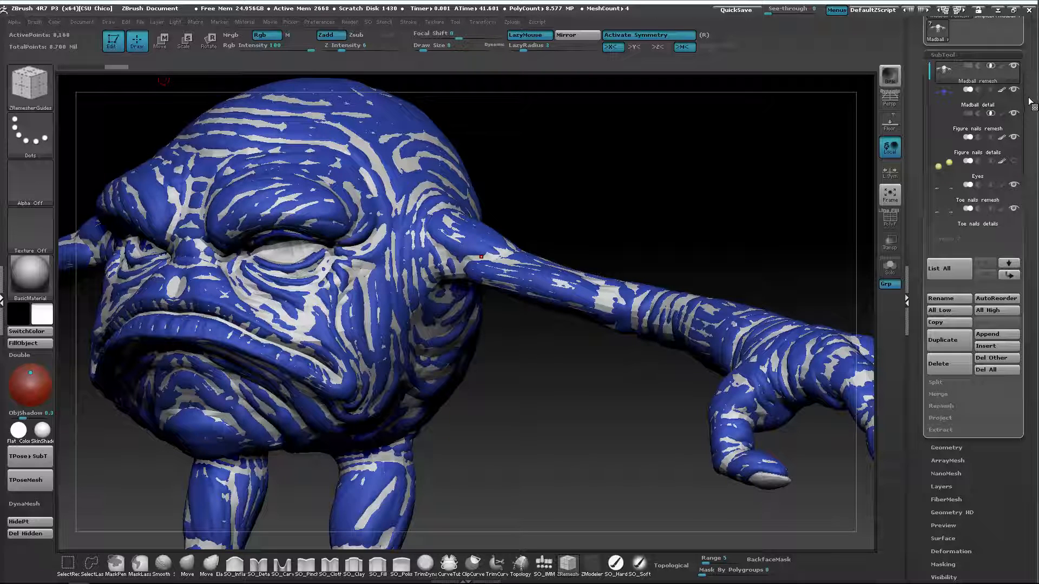
Step: Hide the Madball detail, figure nails and toe nails subtools, and make Madball remesh the active subtool
left_click_drag(1023, 101, 1022, 188)
mouse_move(947, 231)
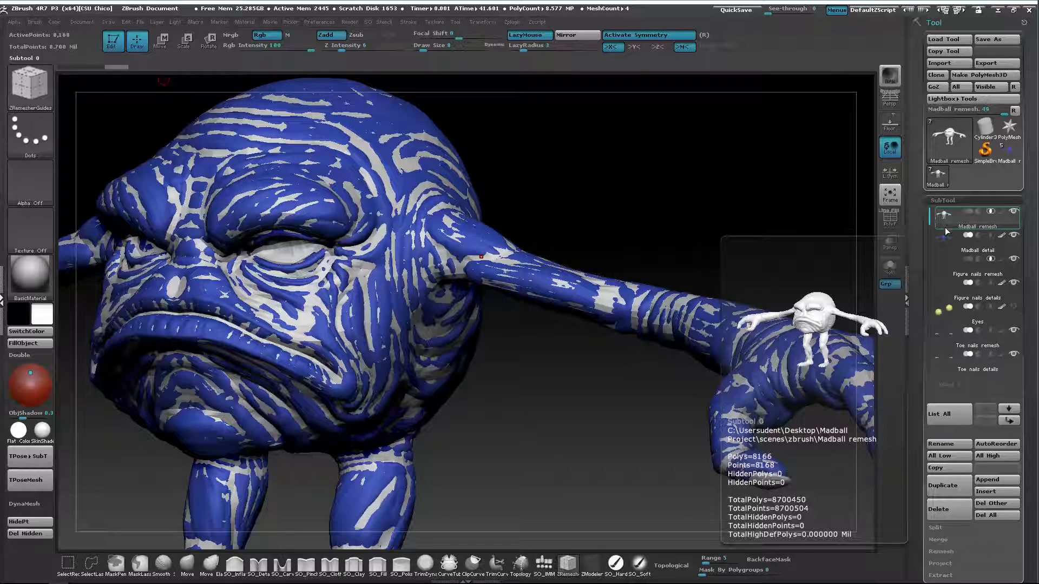
left_click(960, 238)
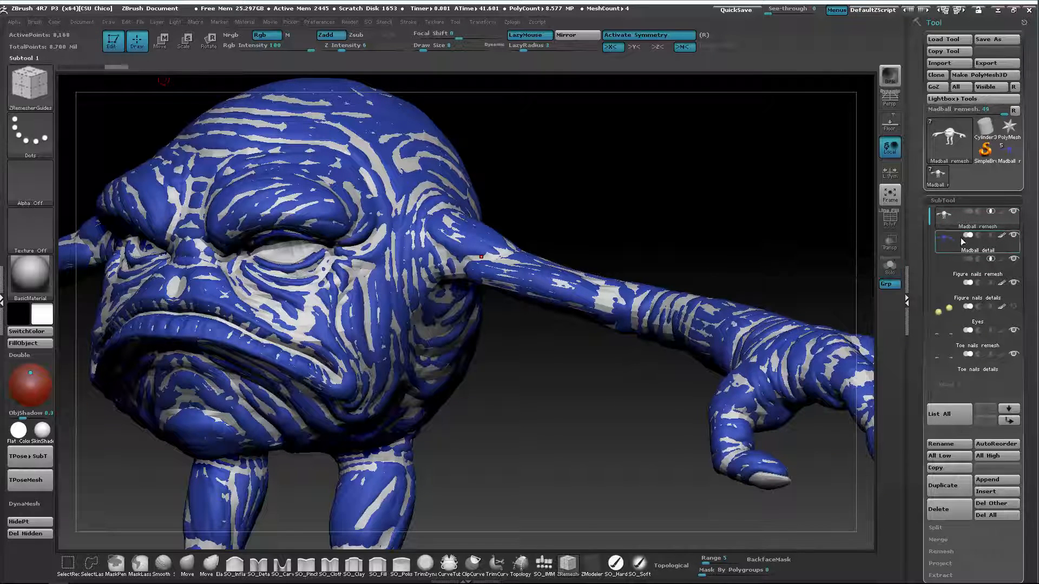
left_click(1013, 236)
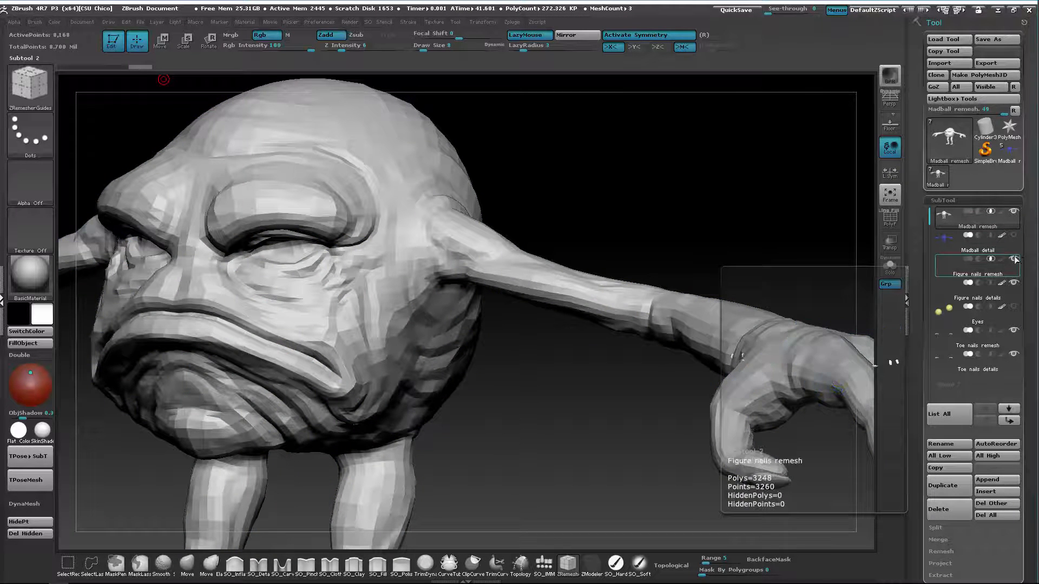
left_click(1014, 259)
left_click(1014, 282)
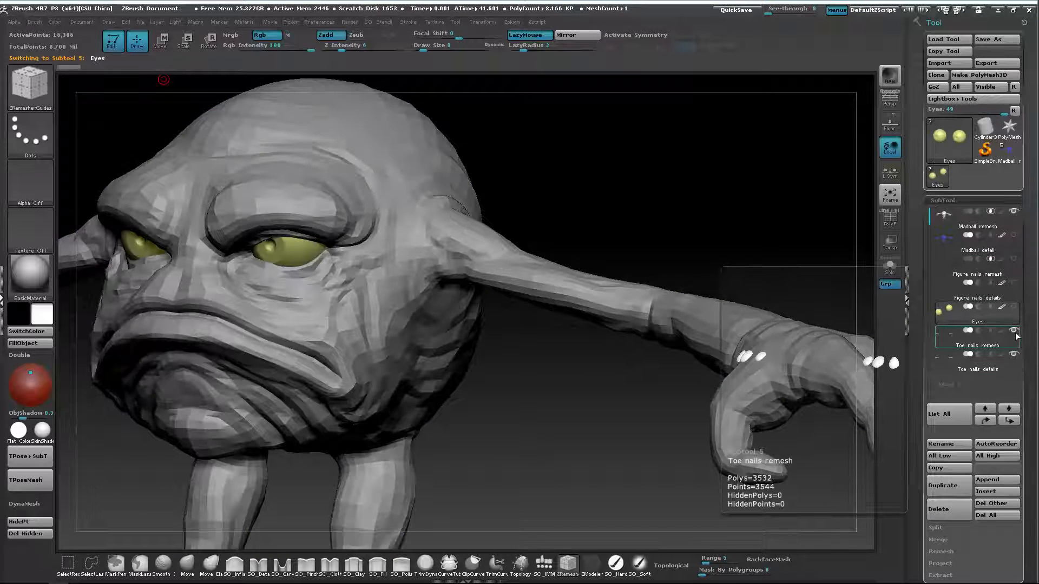
left_click(1013, 330)
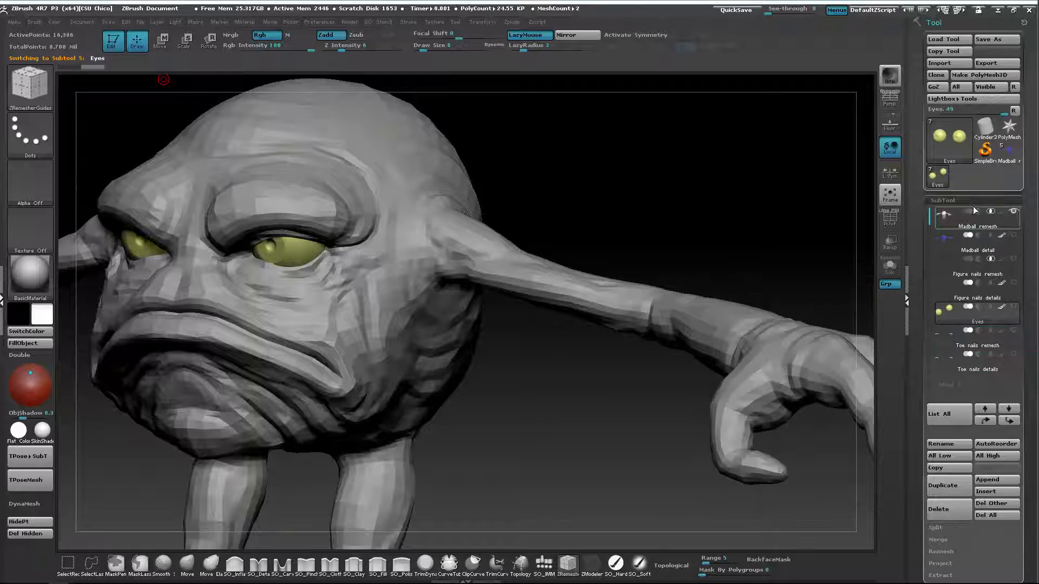
left_click(943, 215)
Step: Display the polygon wireframe and inspect the remeshed topology around the eyes, mouth, shoulder, arm and hand
left_click_drag(640, 198, 872, 227)
left_click(895, 221)
left_click_drag(641, 183, 728, 185, "alt")
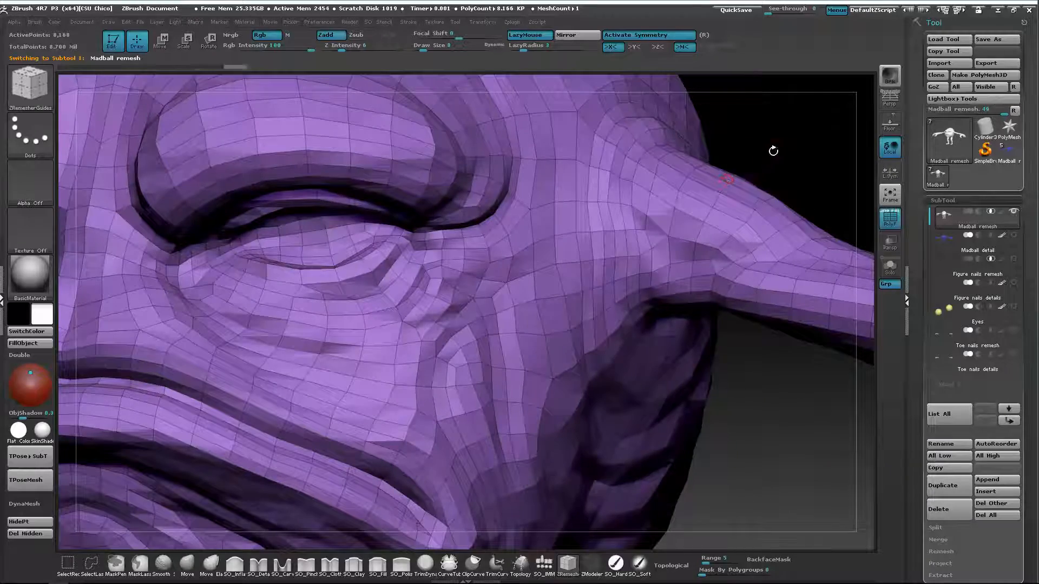
left_click_drag(772, 151, 732, 165)
mouse_move(716, 181)
right_mouse_down("ctrl")
mouse_move(671, 166)
mouse_move(713, 189)
mouse_move(712, 165)
right_mouse_up("ctrl")
left_click_drag(816, 140, 655, 150)
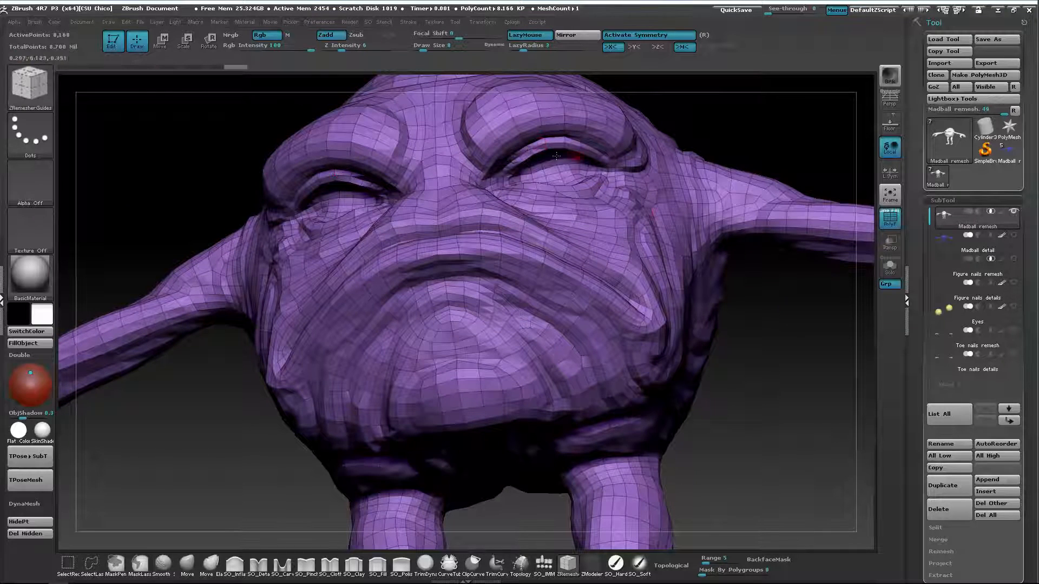
left_click_drag(741, 298, 496, 370)
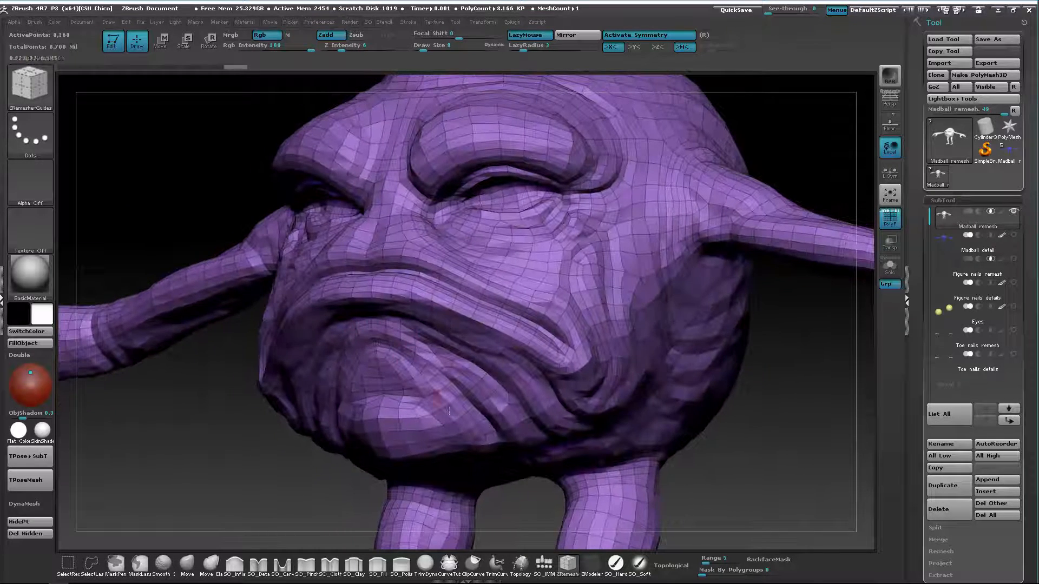
left_click_drag(448, 412, 597, 381)
left_click_drag(823, 303, 448, 383, "alt")
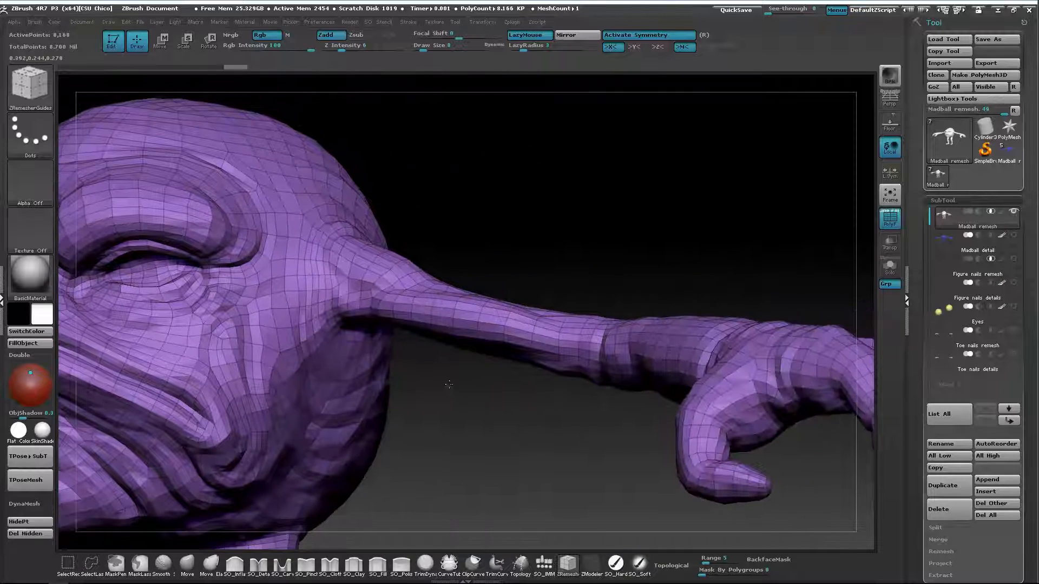
left_click_drag(471, 432, 454, 372)
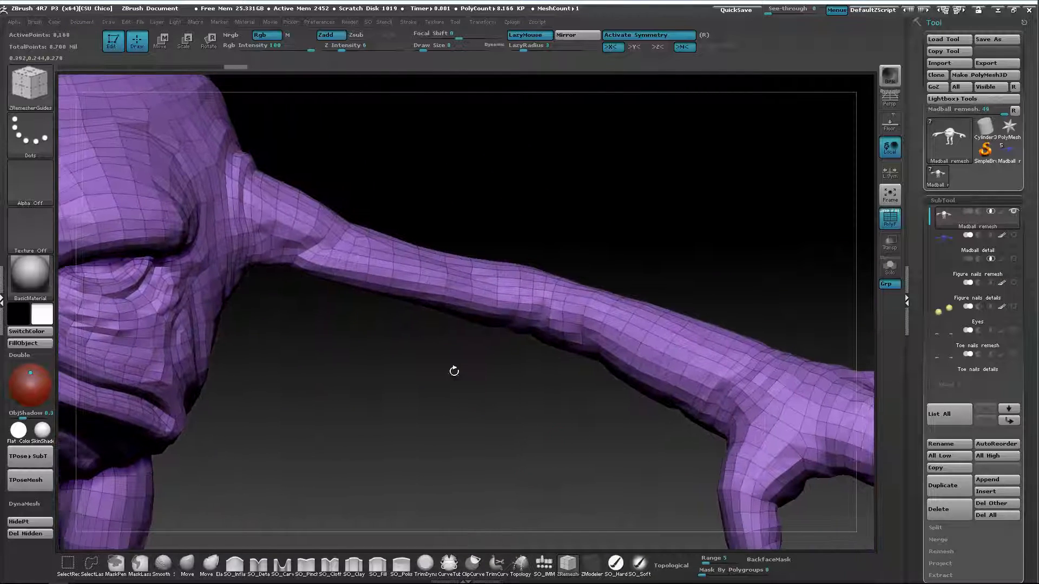
left_click_drag(393, 323, 627, 167)
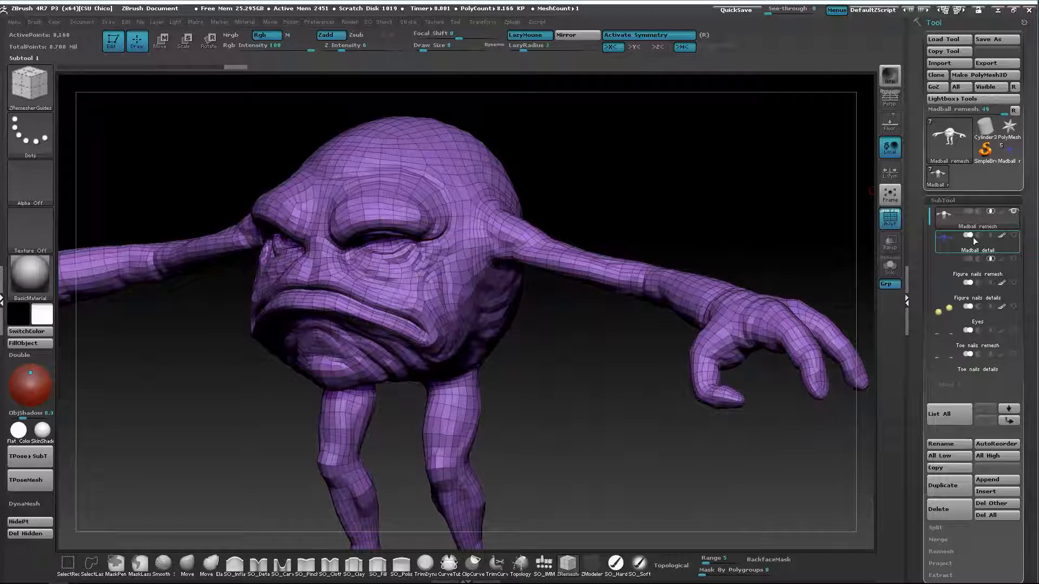
mouse_move(990, 217)
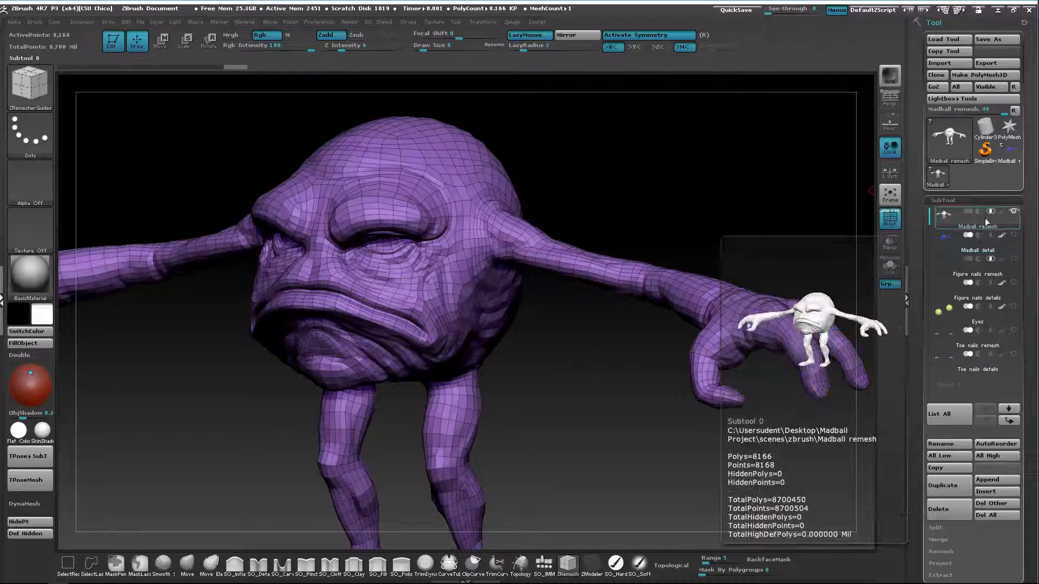